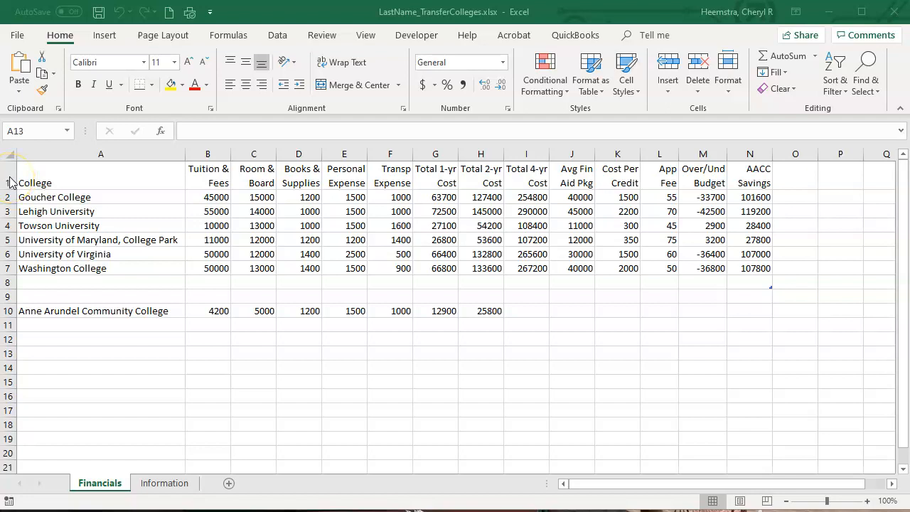
# - Insert five blank sheet rows above the College header row on the Financials sheet
pyautogui.click(9, 177)
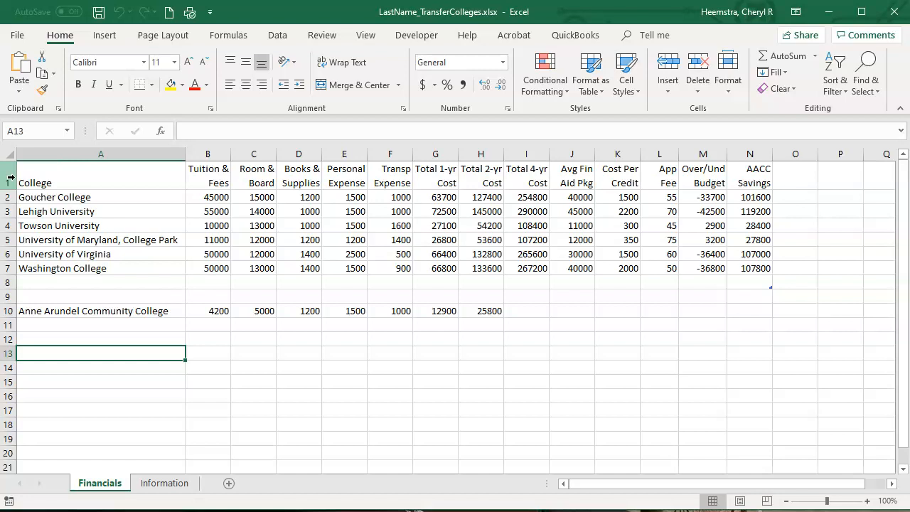
pyautogui.moveTo(9, 177); pyautogui.dragTo(8, 240)
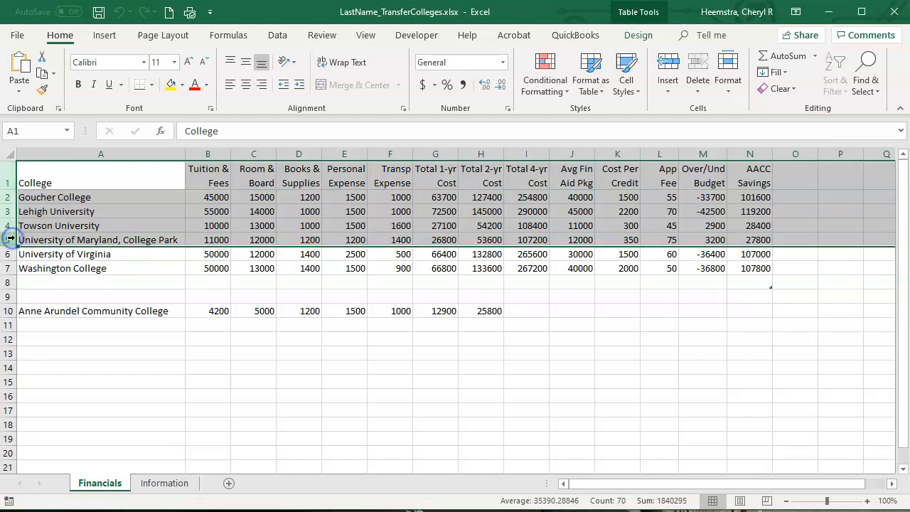
pyautogui.click(669, 92)
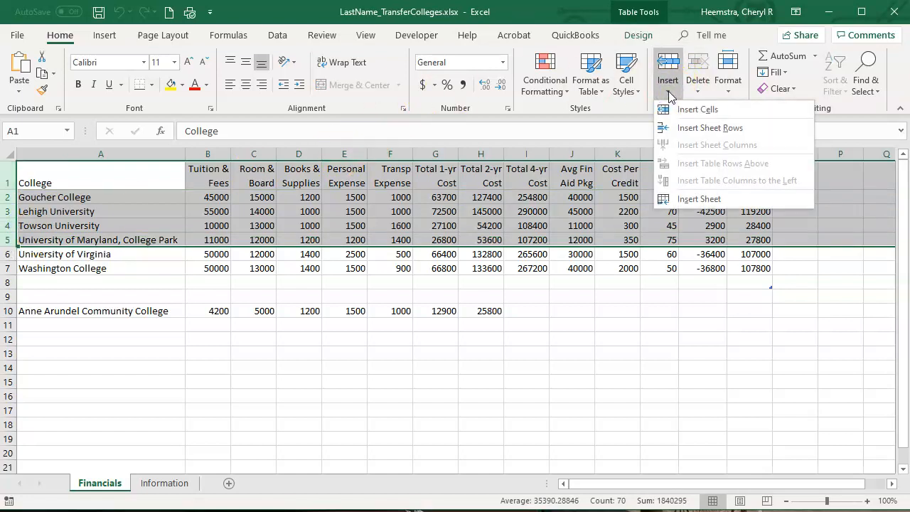
pyautogui.click(673, 127)
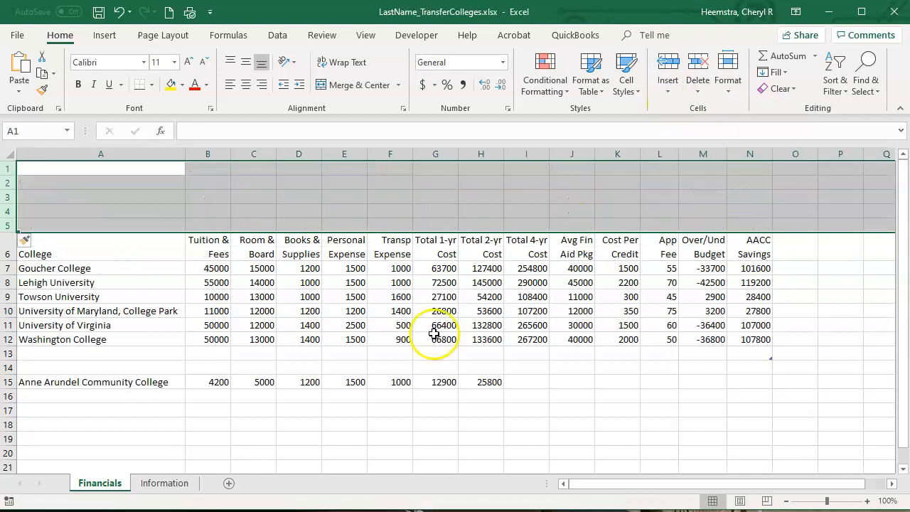
pyautogui.click(301, 337)
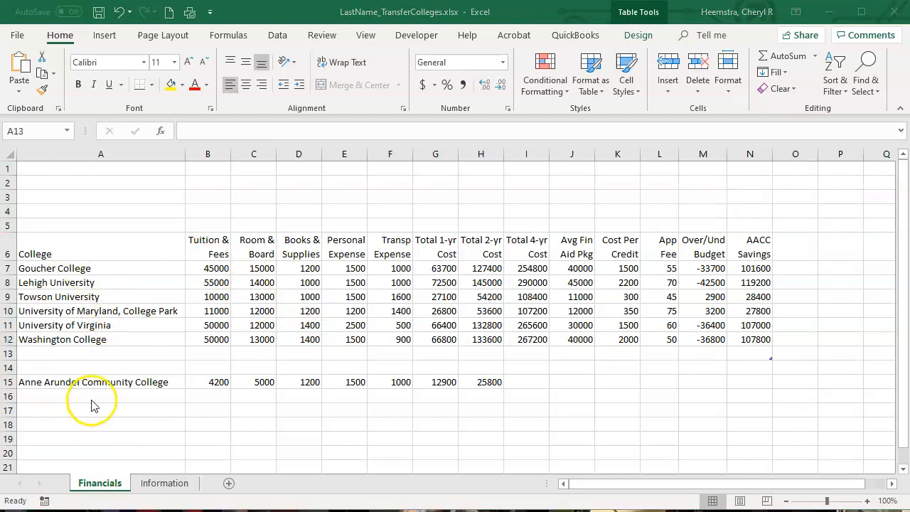
# - Enter the label Average in cell A13 below Washington College and right-align it
pyautogui.click(133, 353)
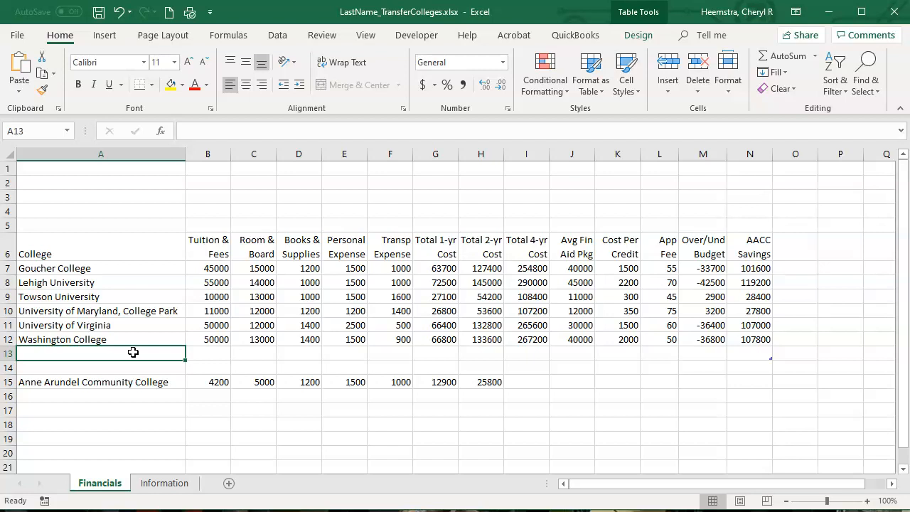
pyautogui.write('Average')
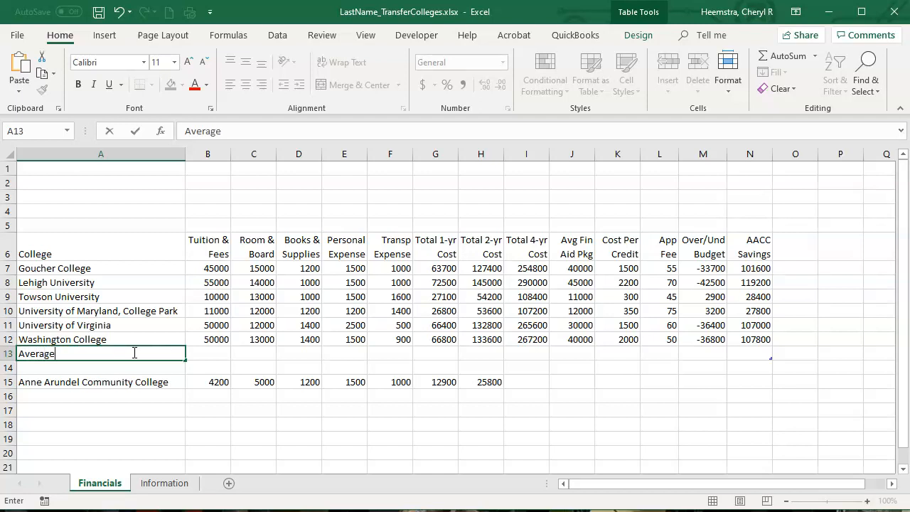
pyautogui.press('Return')
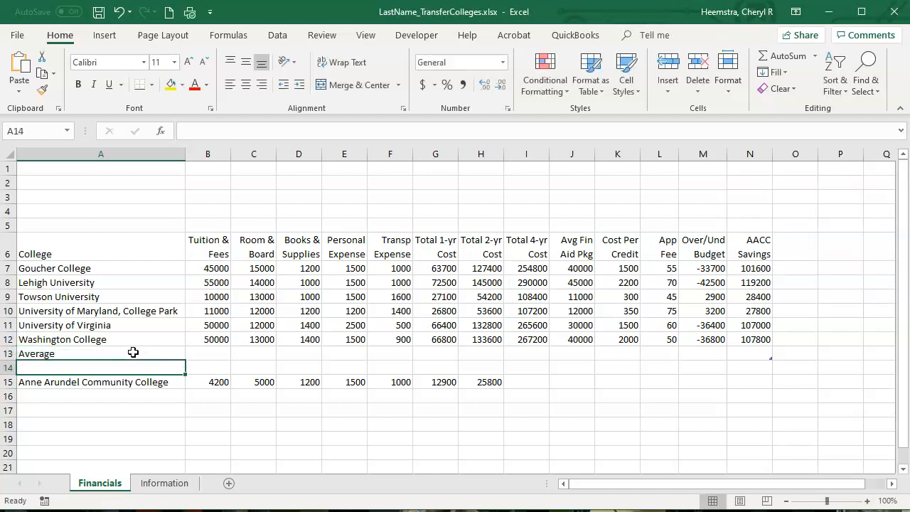
pyautogui.doubleClick(134, 351)
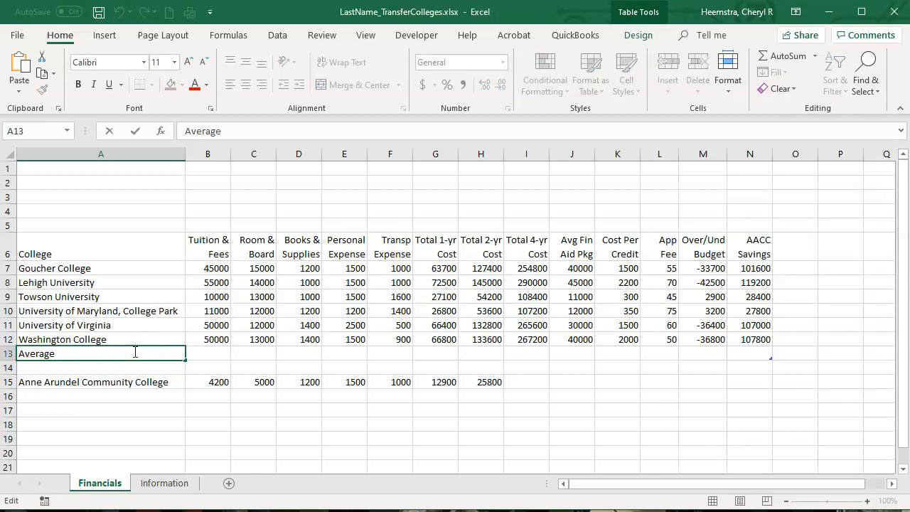
pyautogui.click(126, 365)
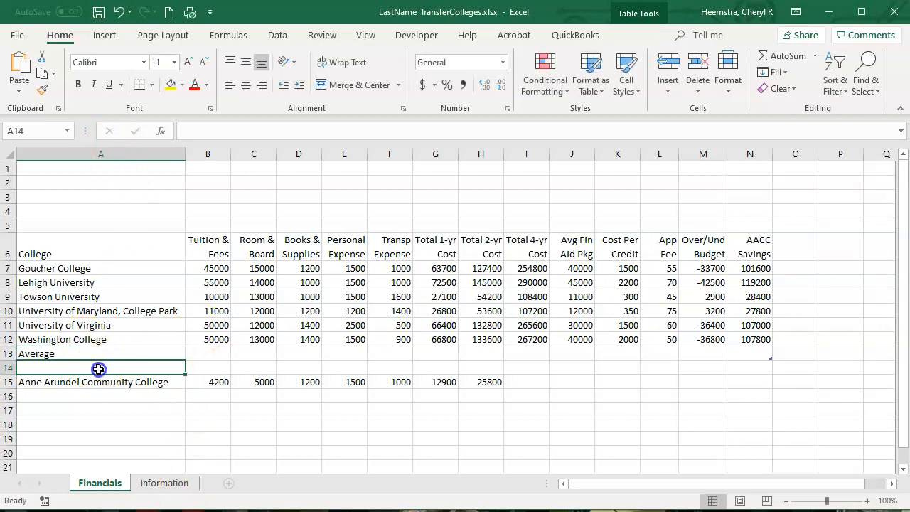
pyautogui.click(102, 353)
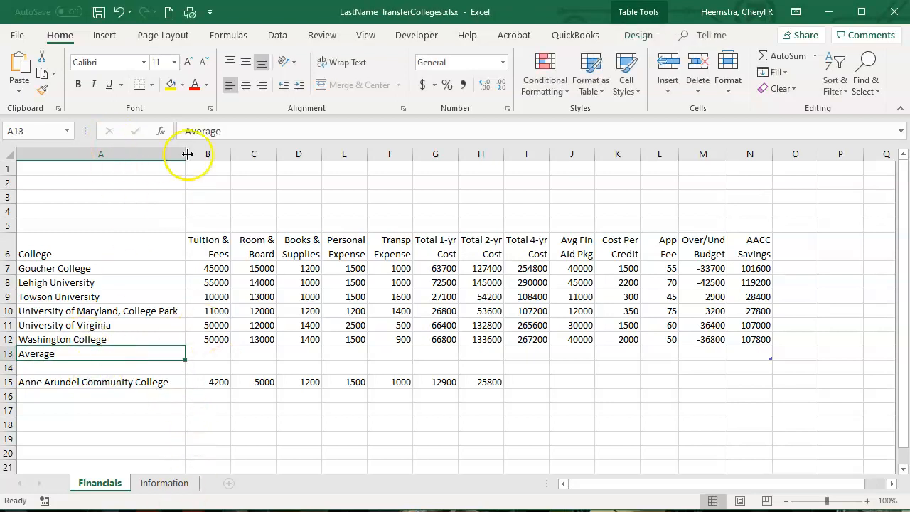
pyautogui.click(259, 88)
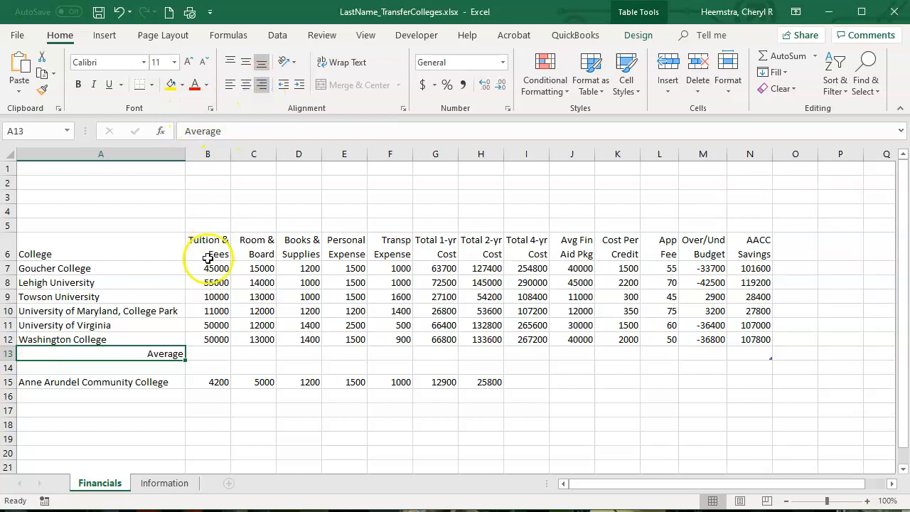
# - Enter the formula =AVERAGE(B7:B12) in cell B13 to average the Tuition & Fees column
pyautogui.click(195, 359)
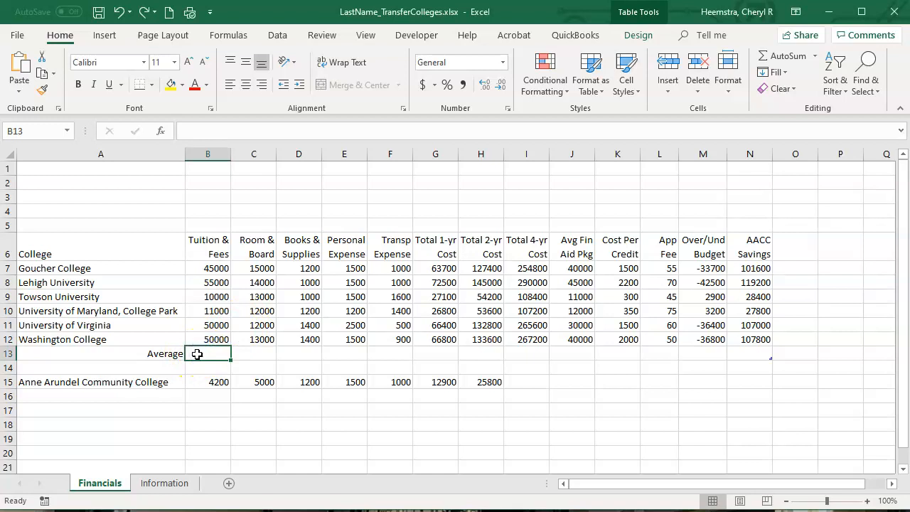
pyautogui.write('=av')
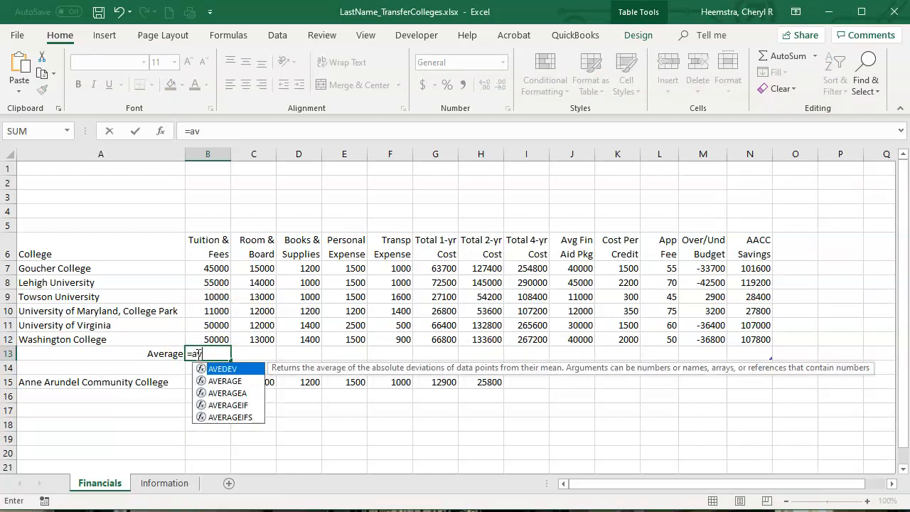
pyautogui.write('erage(')
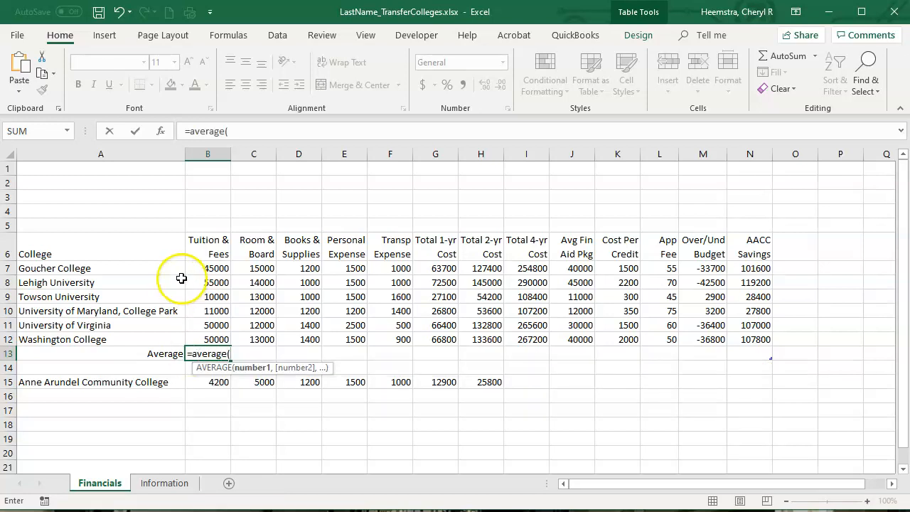
pyautogui.moveTo(200, 269); pyautogui.dragTo(199, 336)
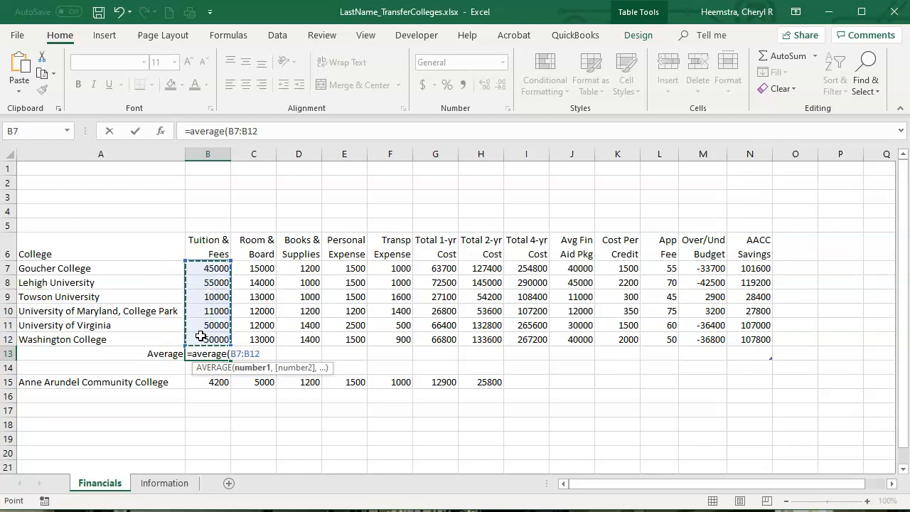
pyautogui.write(')')
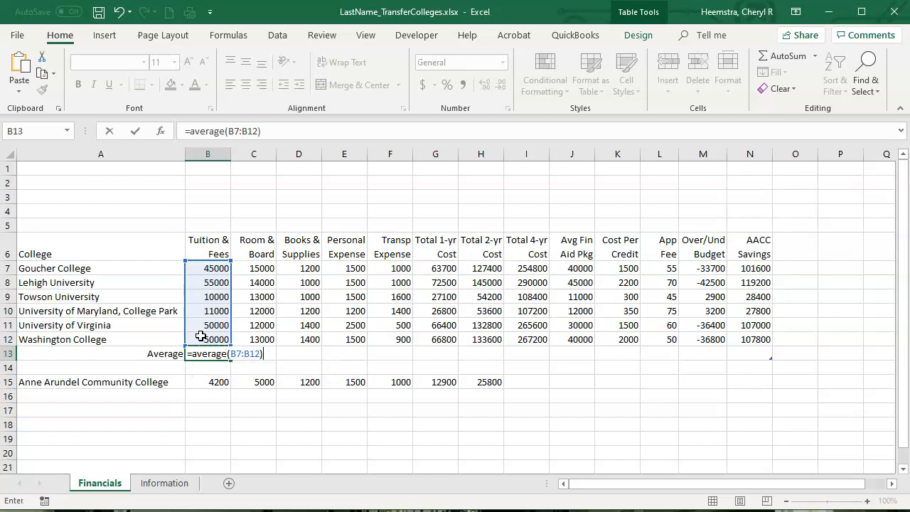
pyautogui.press('Return')
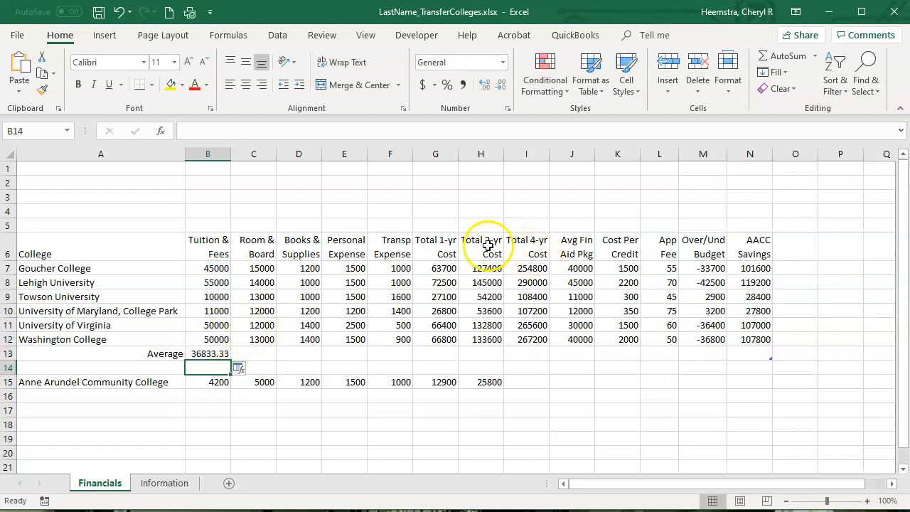
# - Copy the average formula from B13 across the Average row through the AACC Savings column, N13
pyautogui.click(442, 269)
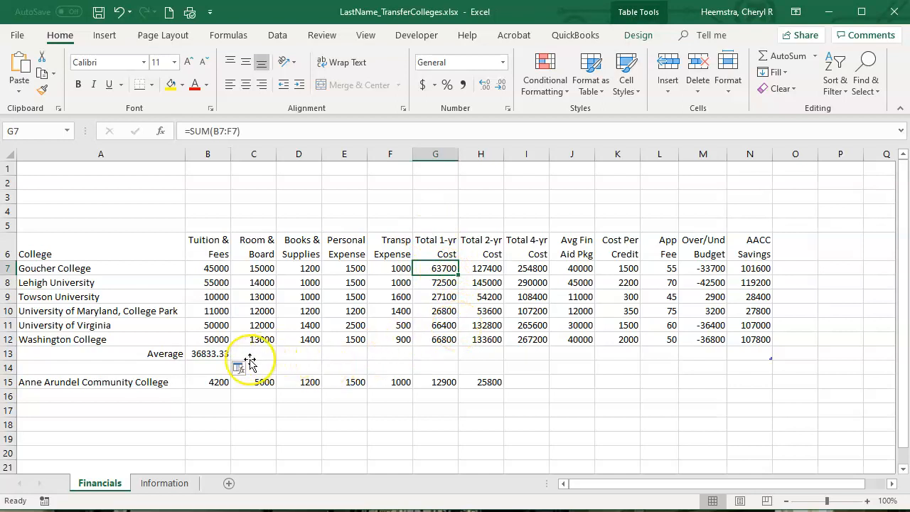
pyautogui.click(210, 353)
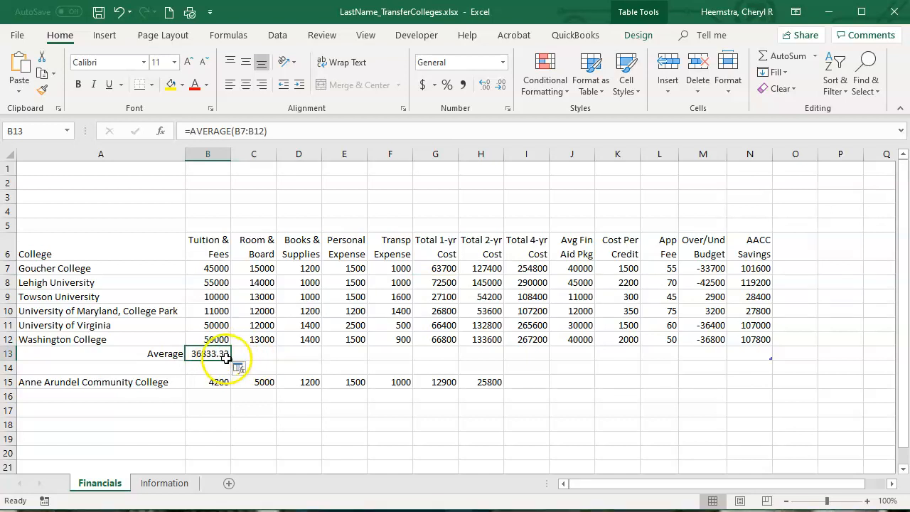
pyautogui.click(199, 381)
pyautogui.click(215, 354)
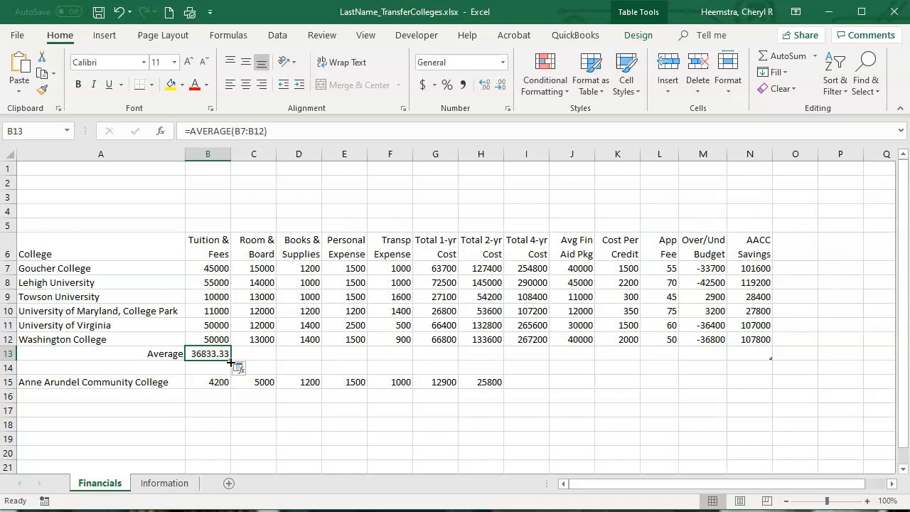
pyautogui.moveTo(230, 362); pyautogui.dragTo(773, 353)
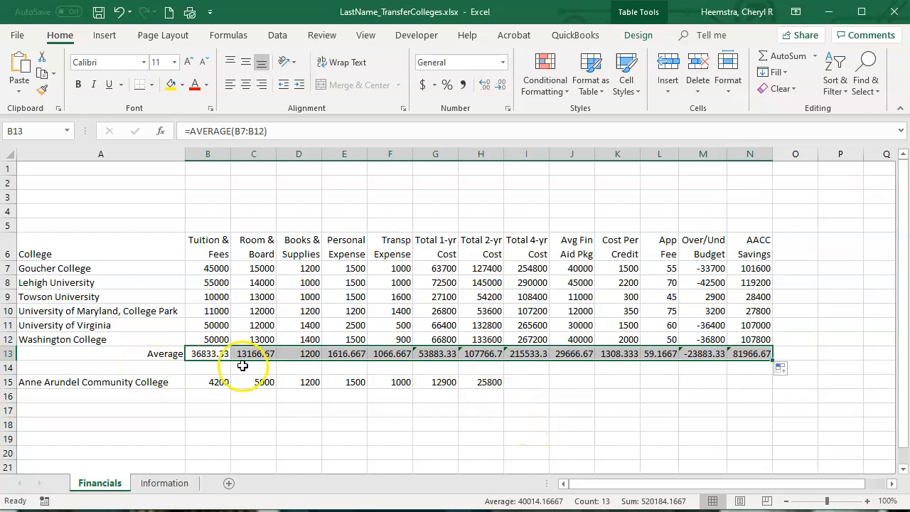
pyautogui.click(419, 369)
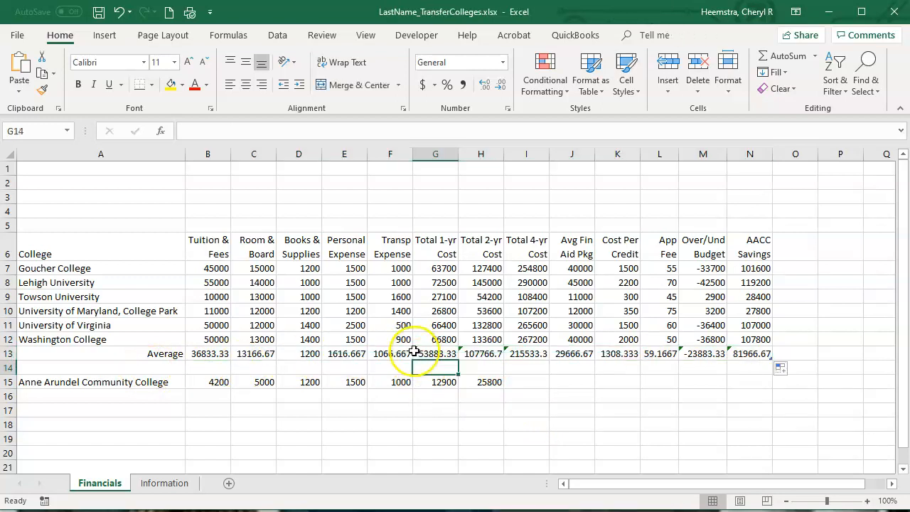
# - Examine the flagged average in G13 and compare the Transp Expense values with the Total 1-yr Cost formulas above it
pyautogui.click(414, 352)
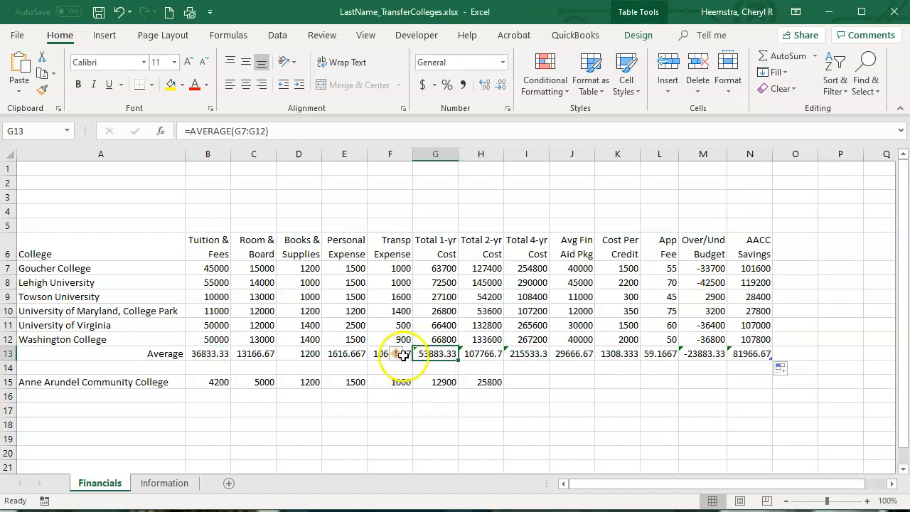
pyautogui.moveTo(403, 361)
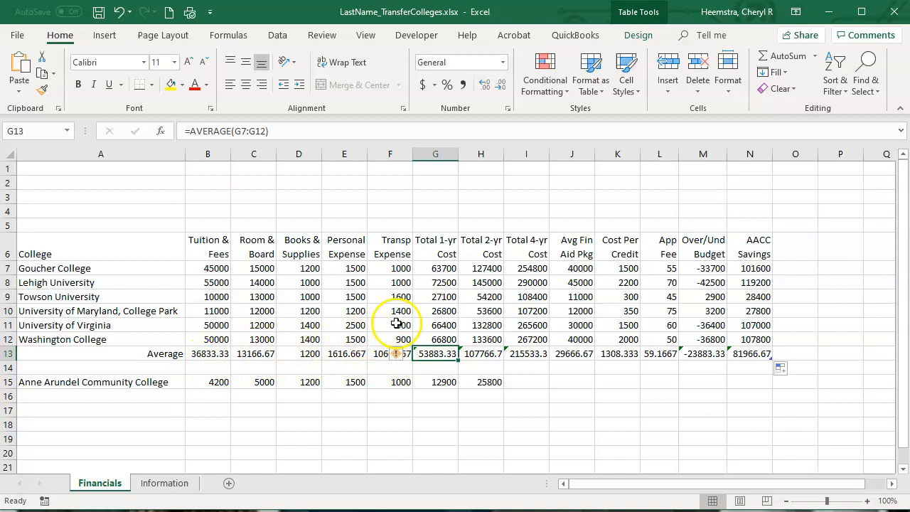
pyautogui.click(400, 269)
pyautogui.click(400, 283)
pyautogui.click(400, 297)
pyautogui.click(400, 311)
pyautogui.click(400, 325)
pyautogui.click(400, 339)
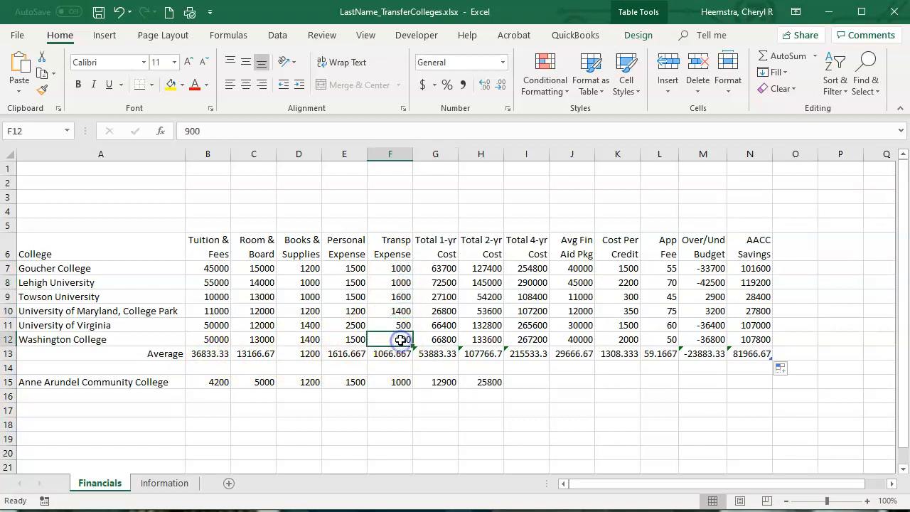
pyautogui.click(443, 268)
pyautogui.click(443, 283)
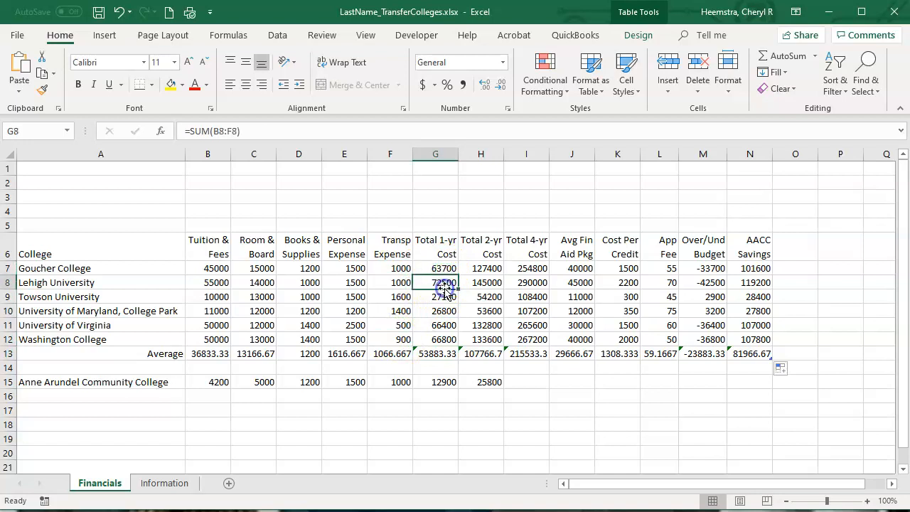
pyautogui.click(443, 311)
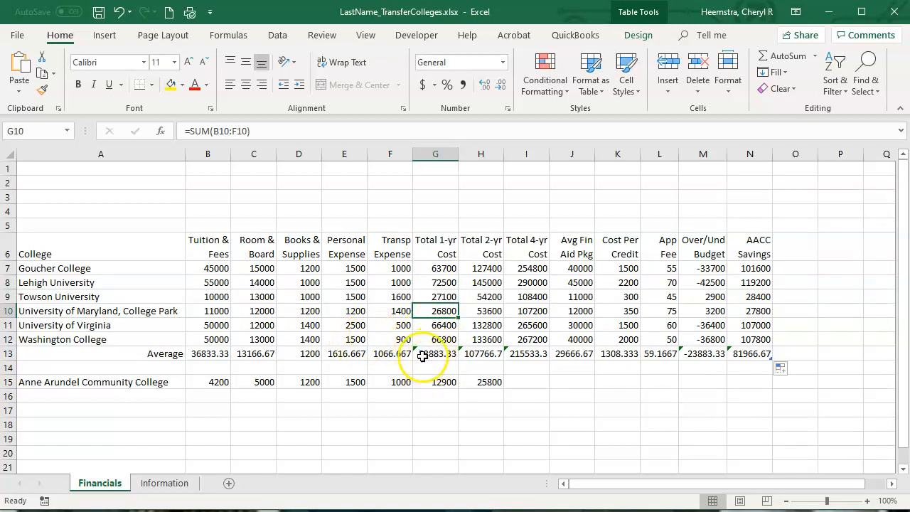
# - Ignore the inconsistent calculated column formula errors in G13:N13 and save the workbook
pyautogui.moveTo(420, 354); pyautogui.dragTo(755, 354)
pyautogui.click(755, 354)
pyautogui.moveTo(426, 353); pyautogui.dragTo(760, 358)
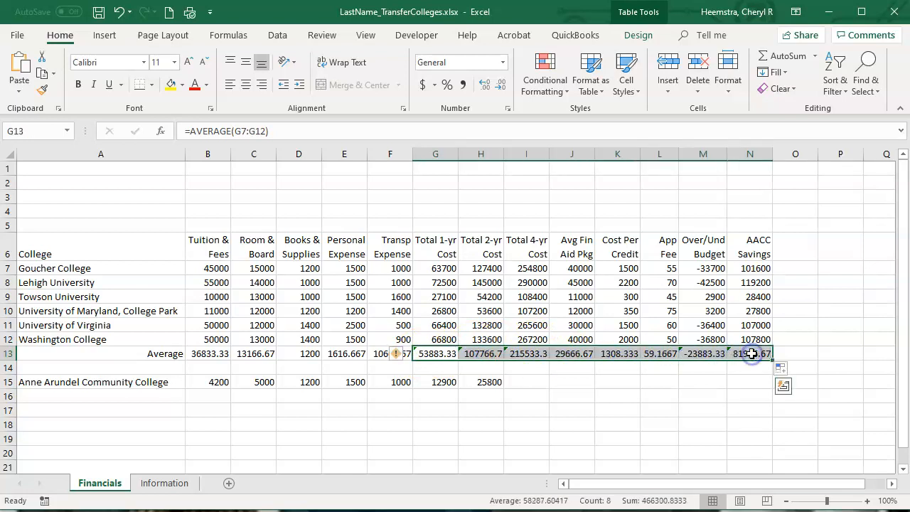
pyautogui.click(405, 357)
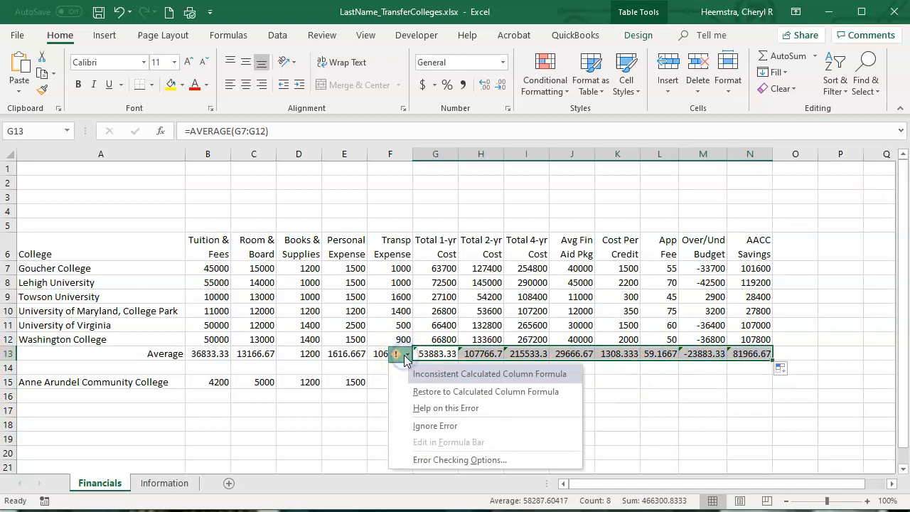
pyautogui.click(417, 426)
pyautogui.click(417, 425)
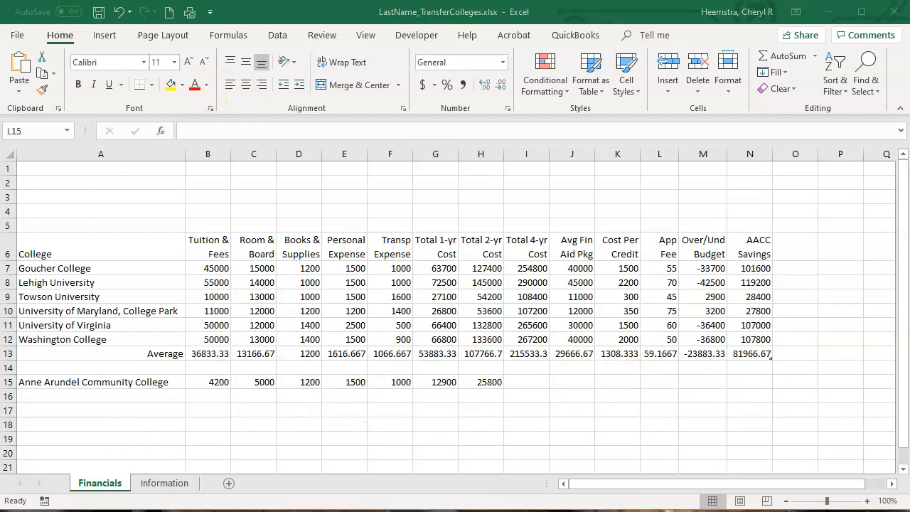
pyautogui.click(100, 13)
pyautogui.click(101, 410)
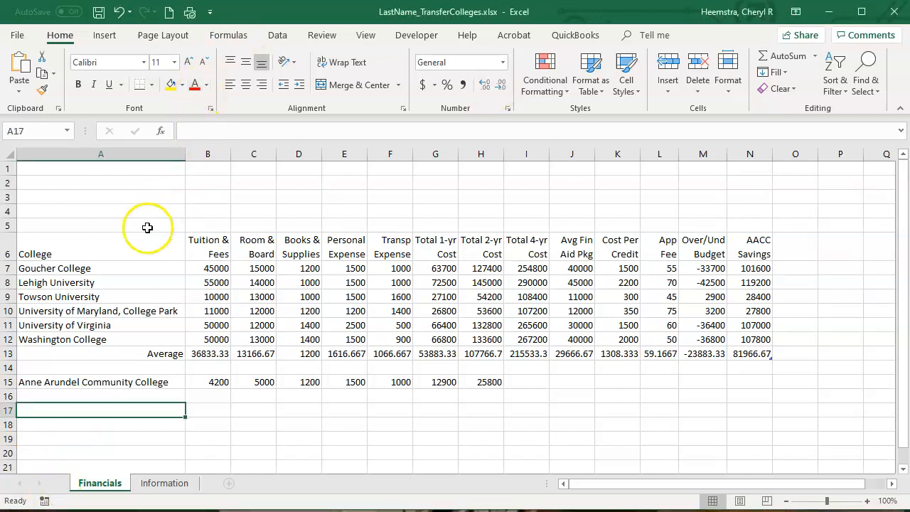
# - Format the range A6:N13 as a table with the blue style in the second row of the Medium group
pyautogui.moveTo(69, 241); pyautogui.dragTo(767, 352)
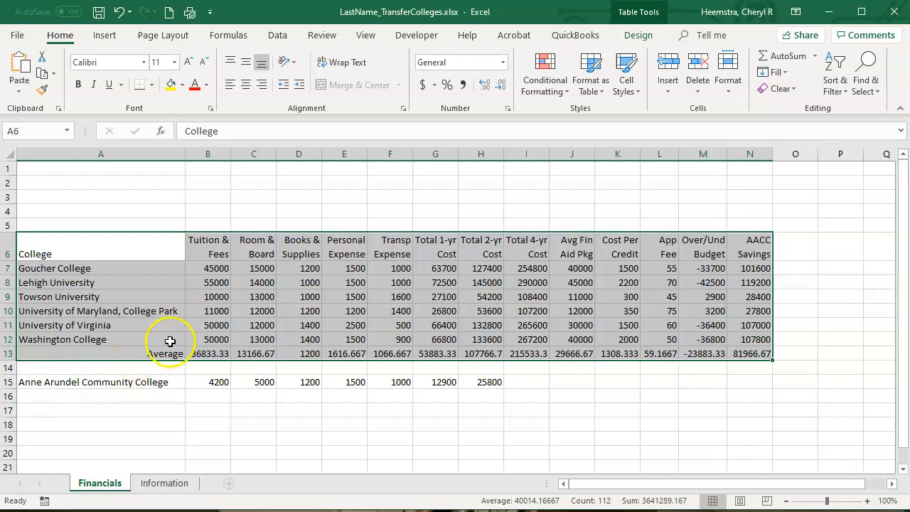
pyautogui.click(601, 97)
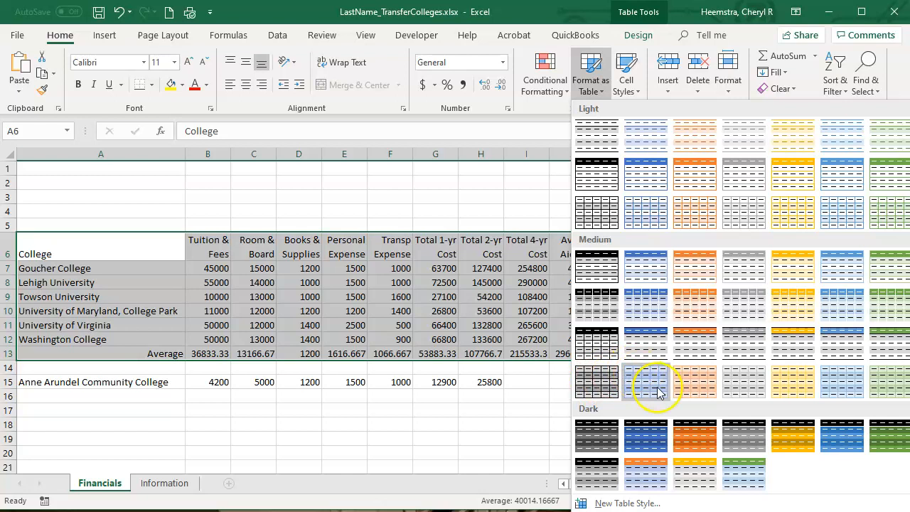
pyautogui.click(649, 305)
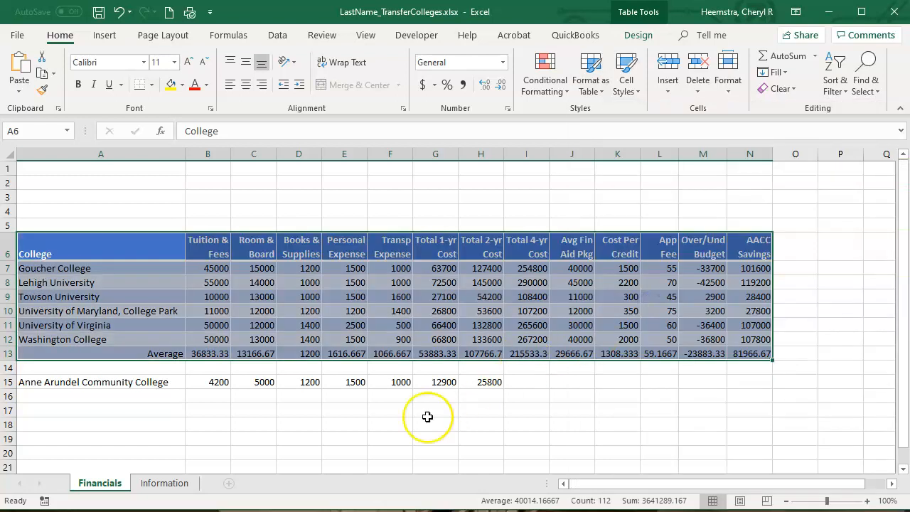
# - Apply the Total cell style to the Average row, A13:N13, and save the workbook
pyautogui.click(205, 423)
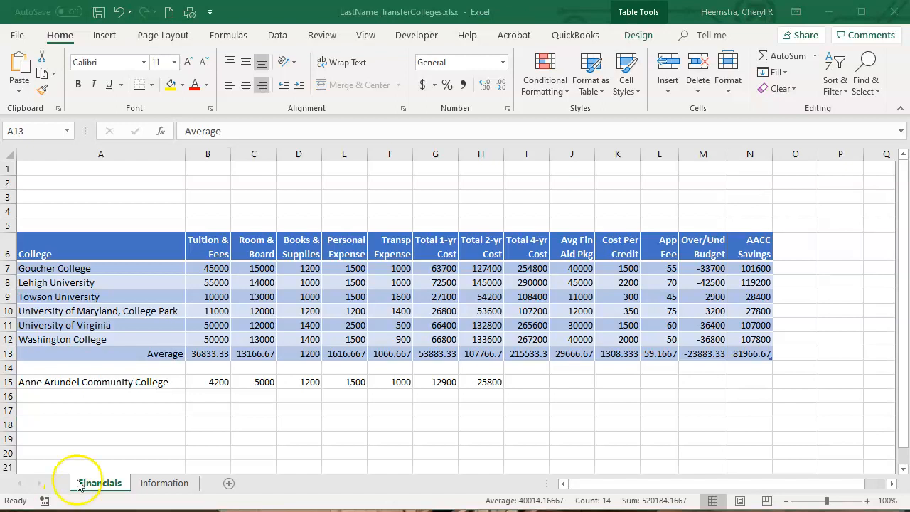
pyautogui.click(91, 352)
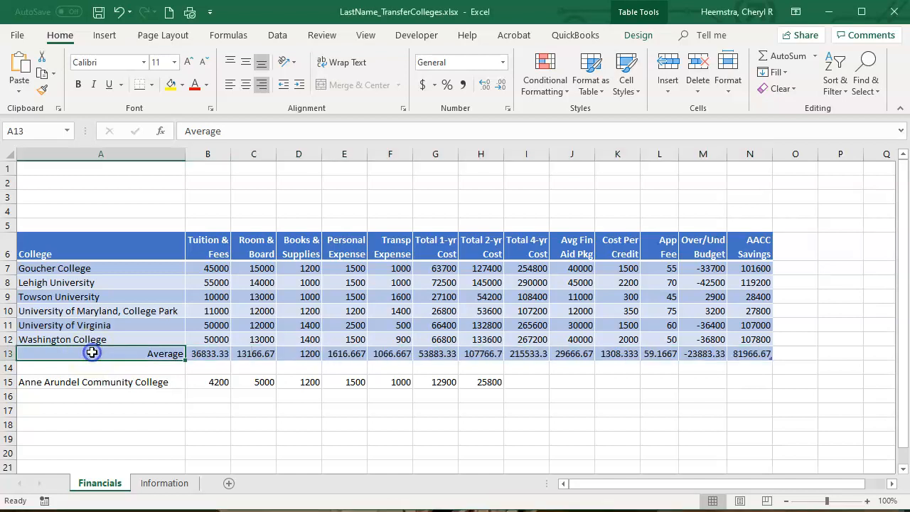
pyautogui.click(287, 397)
pyautogui.moveTo(91, 353); pyautogui.dragTo(759, 354)
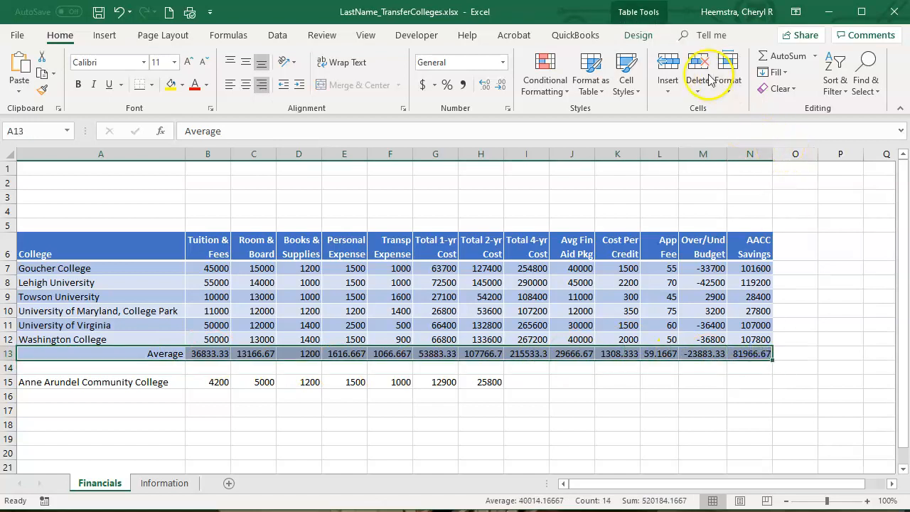
pyautogui.click(626, 71)
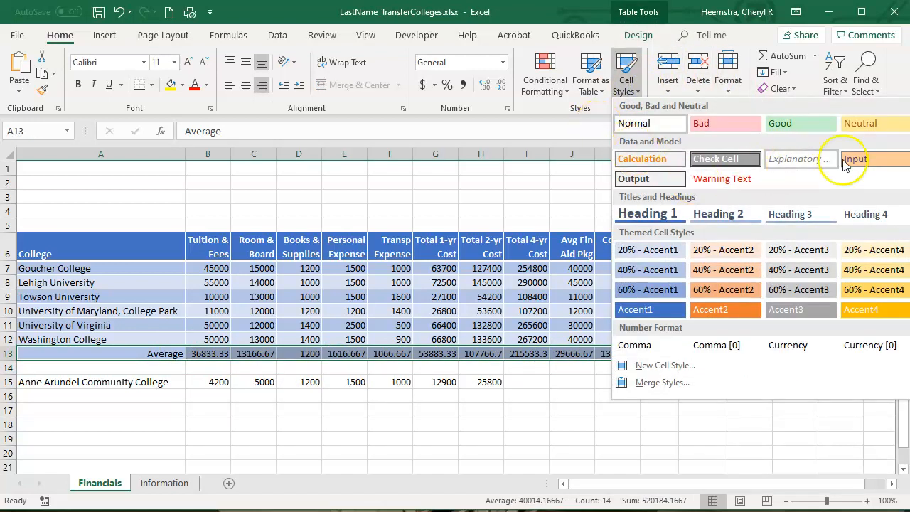
pyautogui.click(909, 214)
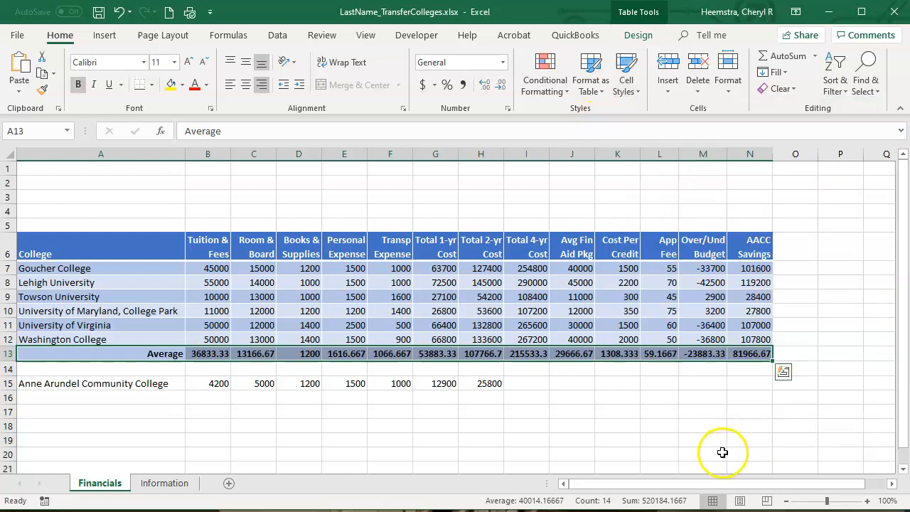
pyautogui.doubleClick(660, 407)
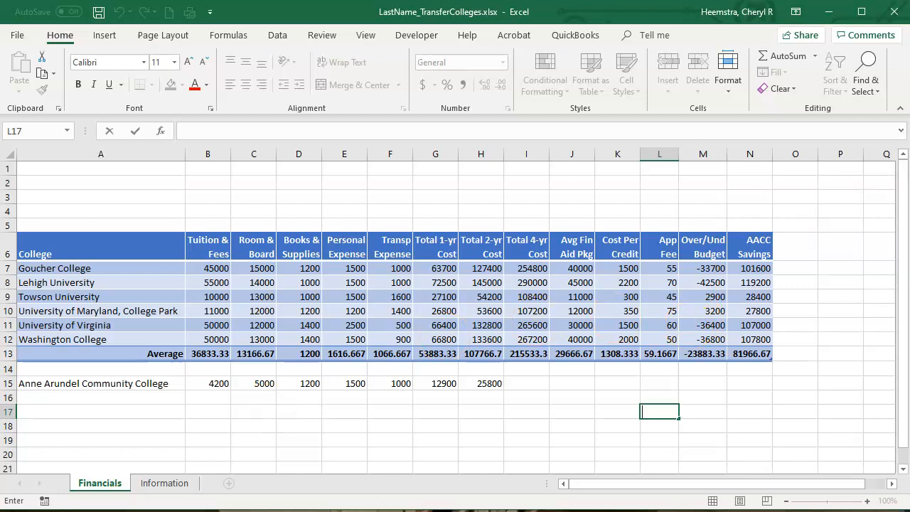
pyautogui.click(99, 13)
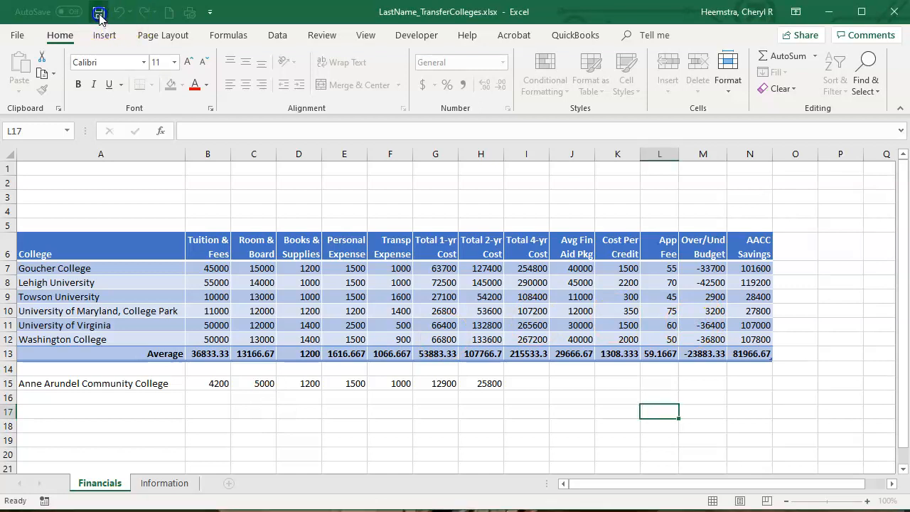
# - On the Information sheet, enter the label Average in A11 below Washington College and right-align it
pyautogui.click(152, 484)
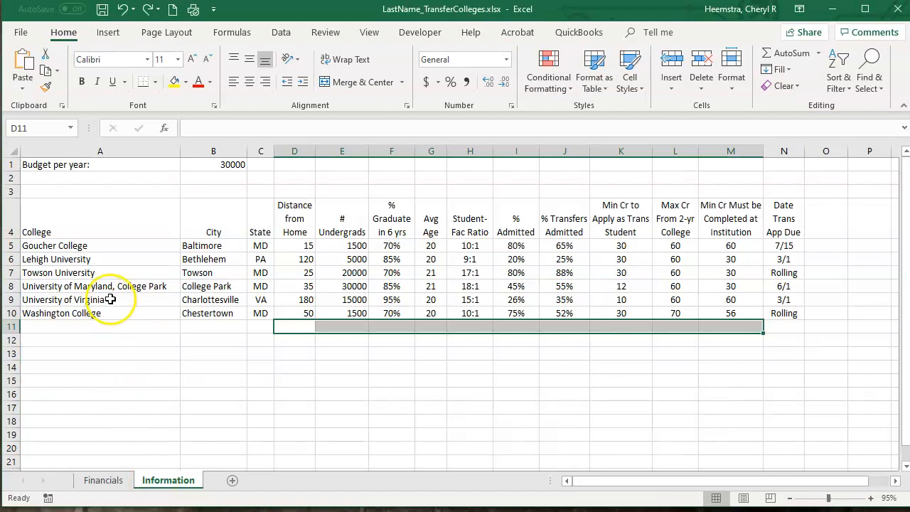
pyautogui.click(130, 330)
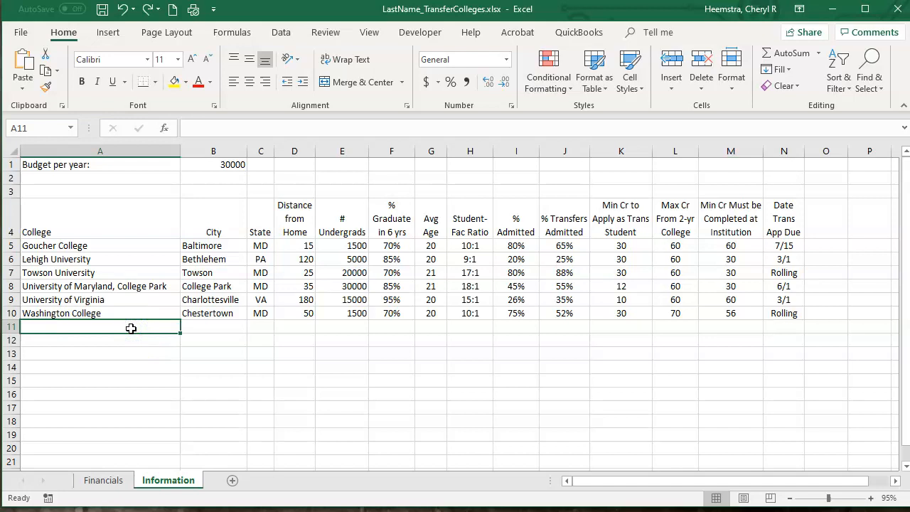
pyautogui.write('A')
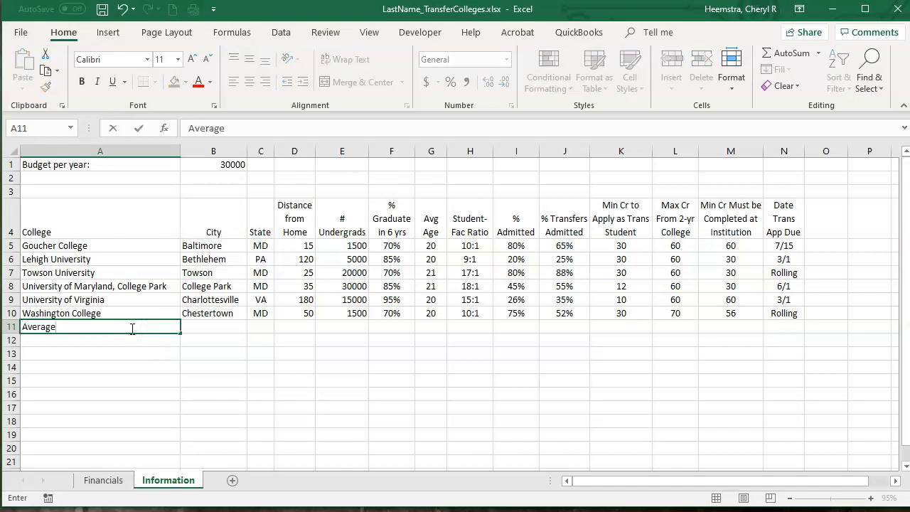
pyautogui.write('verage')
pyautogui.press('Return')
pyautogui.write('\\')
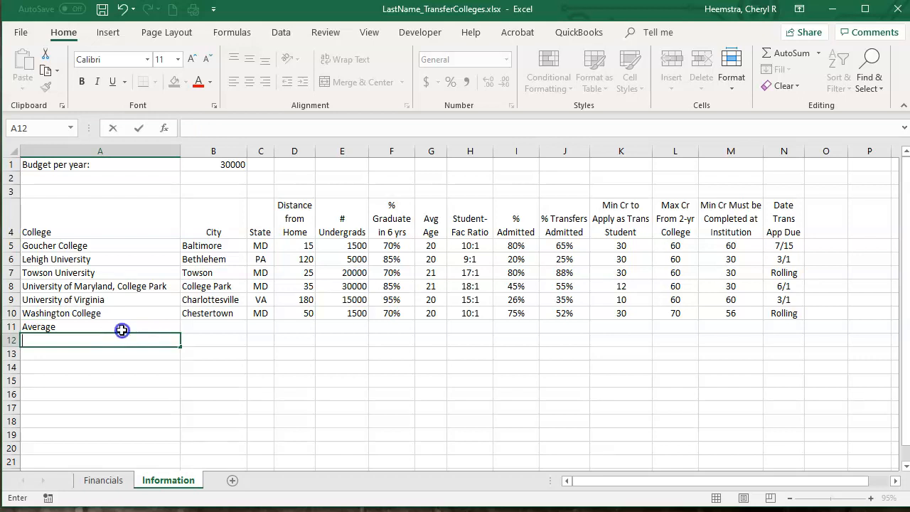
pyautogui.click(122, 330)
pyautogui.click(263, 83)
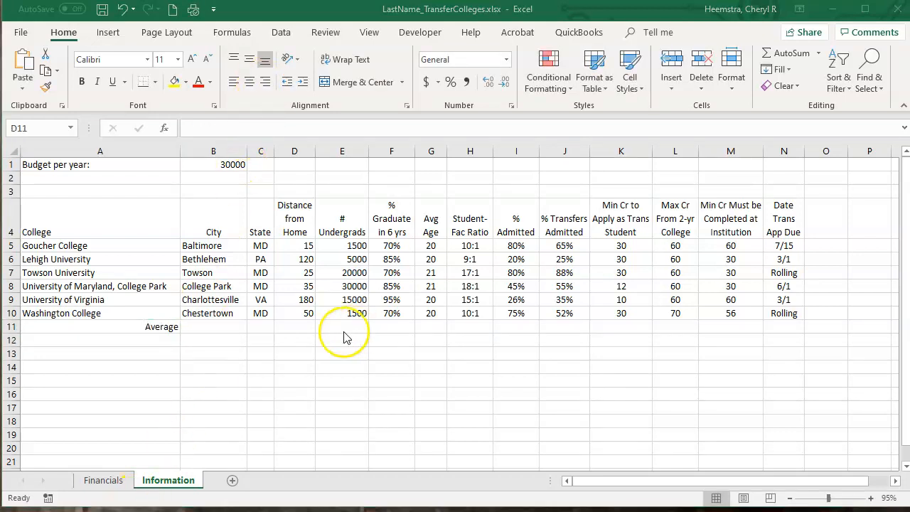
# - Calculate the averages of columns D through M in the Average row, D11:M11
pyautogui.click(303, 323)
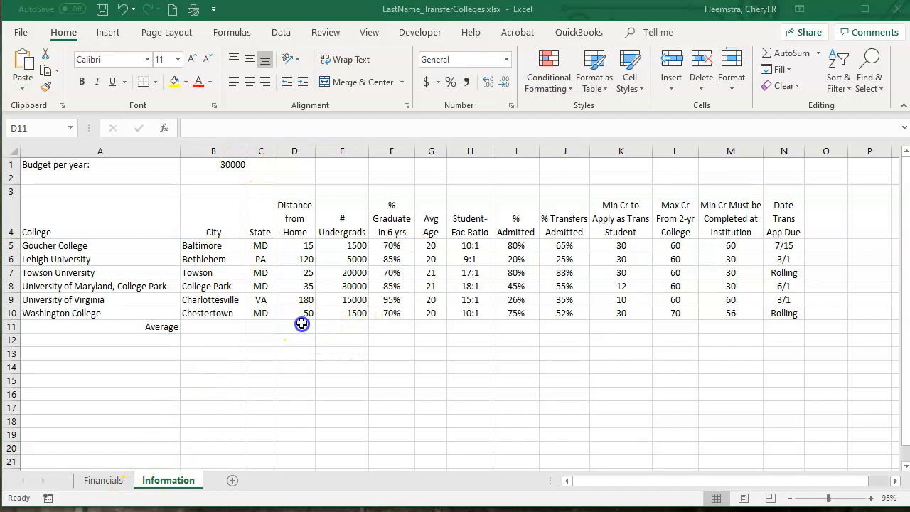
pyautogui.click(310, 369)
pyautogui.moveTo(293, 327); pyautogui.dragTo(752, 326)
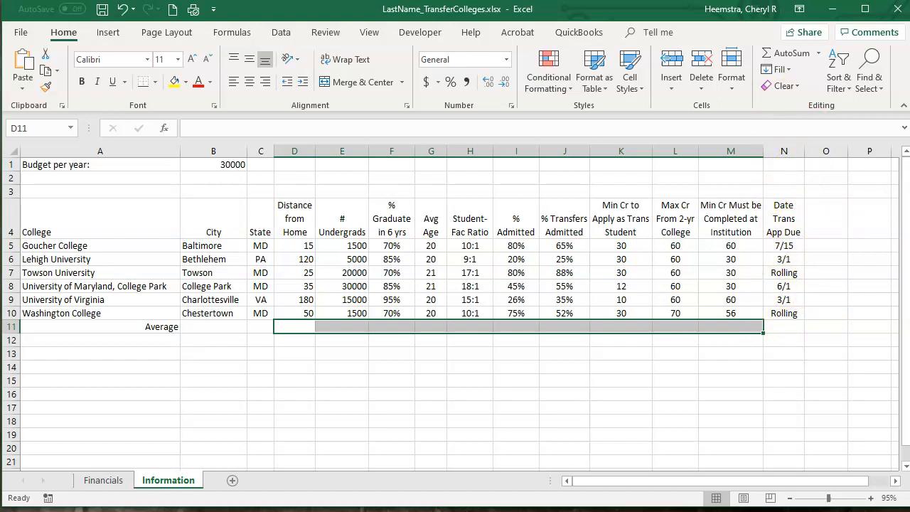
pyautogui.click(820, 54)
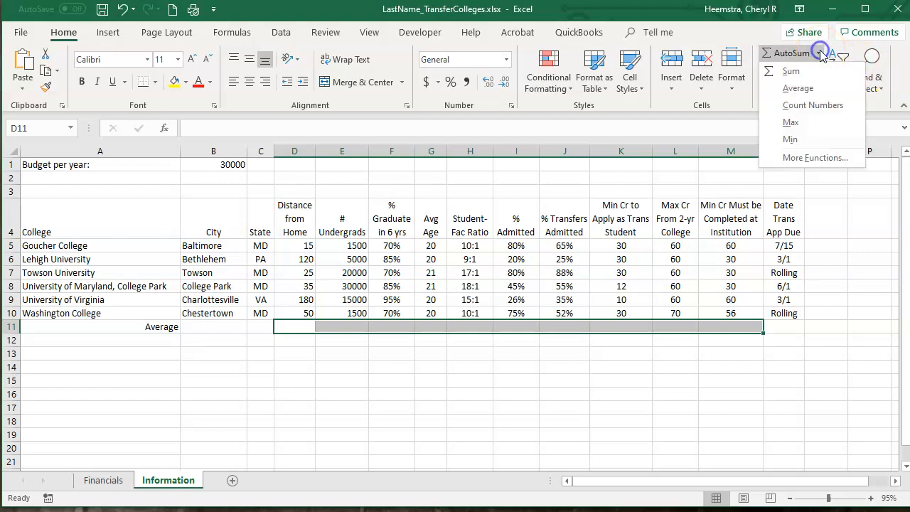
pyautogui.click(812, 91)
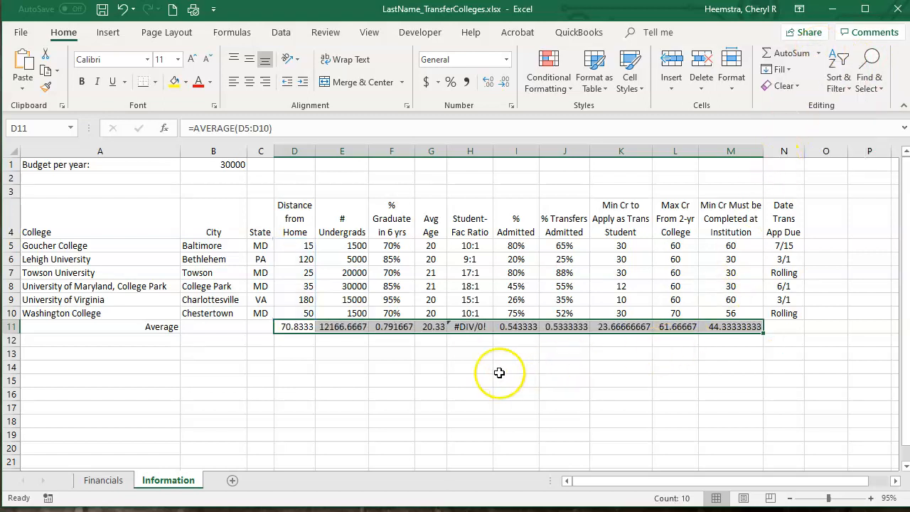
# - Delete the average formula under Student-Fac Ratio in H11
pyautogui.click(474, 353)
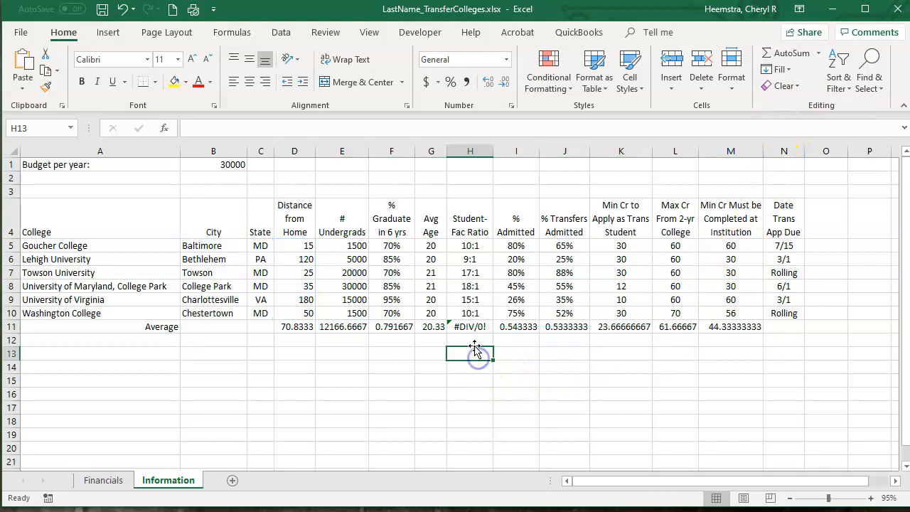
pyautogui.doubleClick(463, 328)
pyautogui.click(489, 368)
pyautogui.click(473, 329)
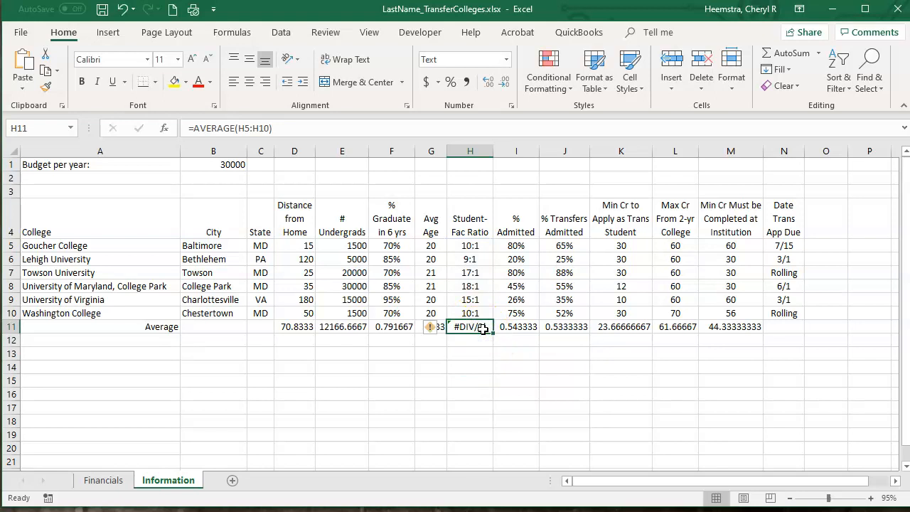
pyautogui.press('Delete')
pyautogui.click(401, 395)
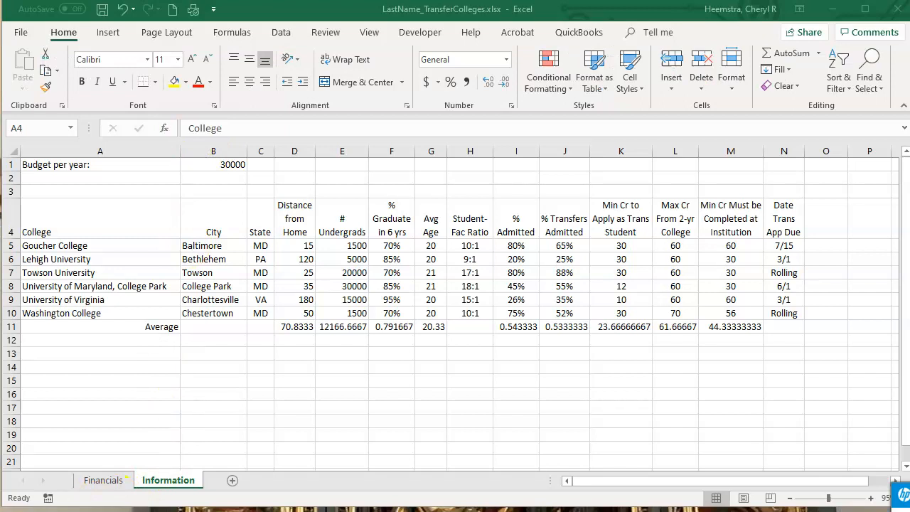
# - Format the range A4:N11 as a table with headers, using the blue style in the second row of the Medium group
pyautogui.click(108, 216)
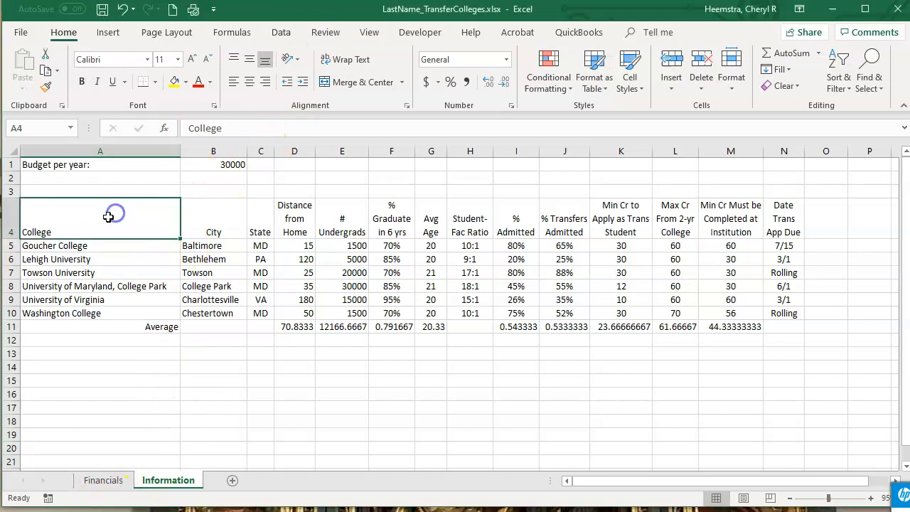
pyautogui.moveTo(128, 213); pyautogui.dragTo(785, 332)
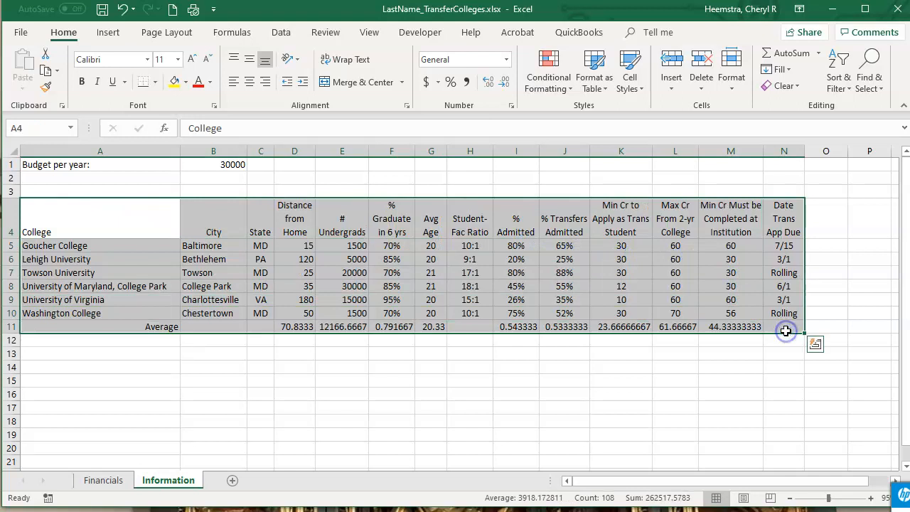
pyautogui.click(597, 80)
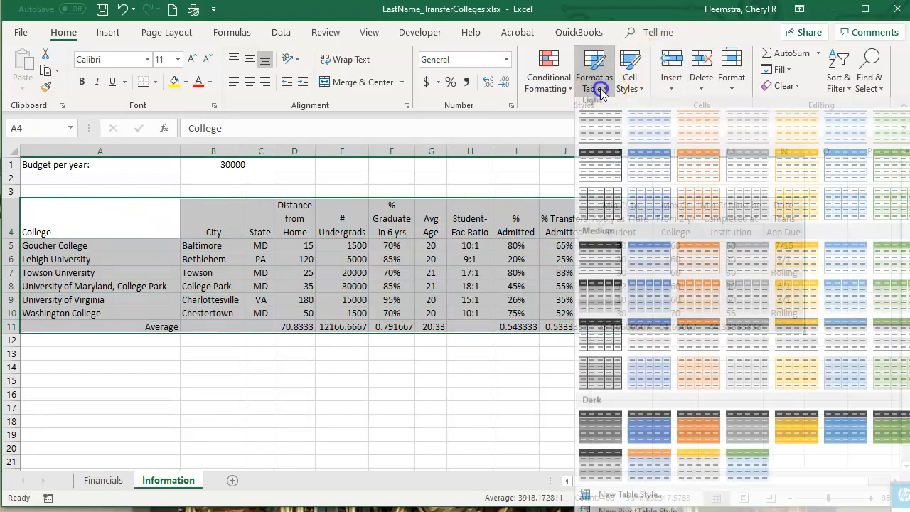
pyautogui.click(652, 305)
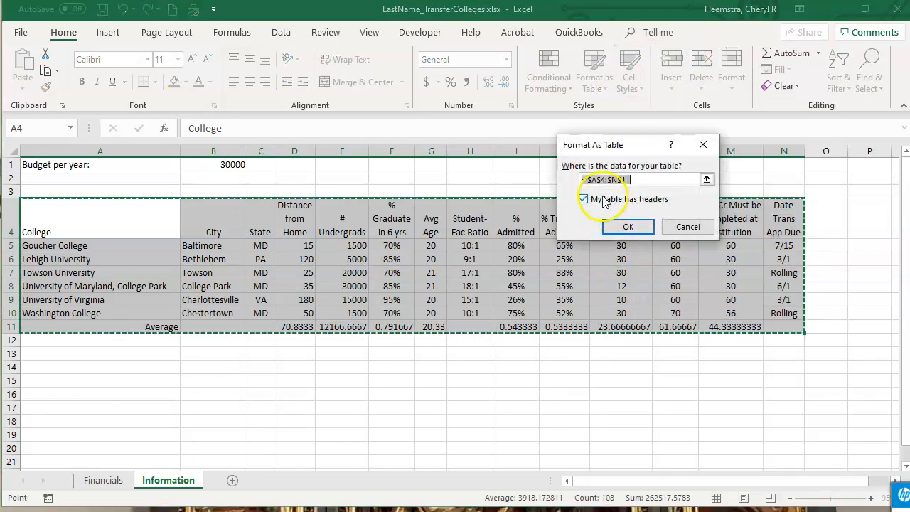
pyautogui.moveTo(632, 138); pyautogui.dragTo(401, 161)
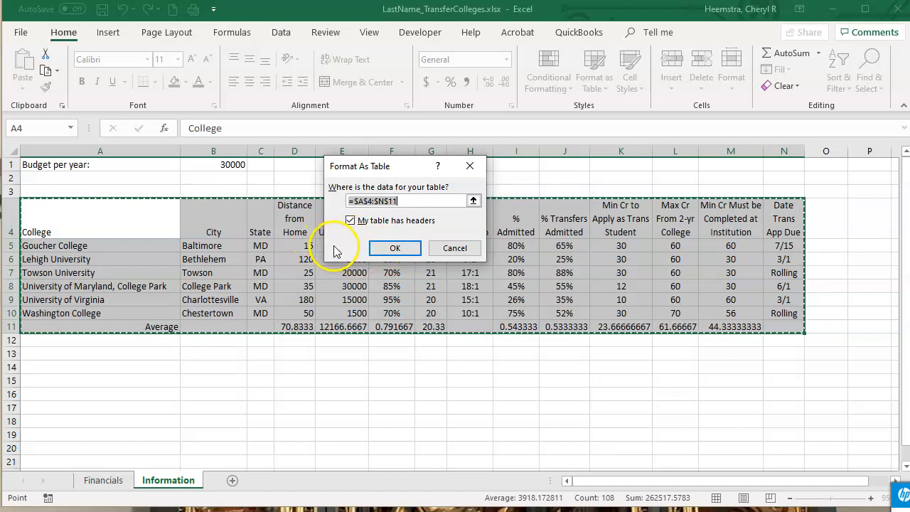
pyautogui.click(396, 252)
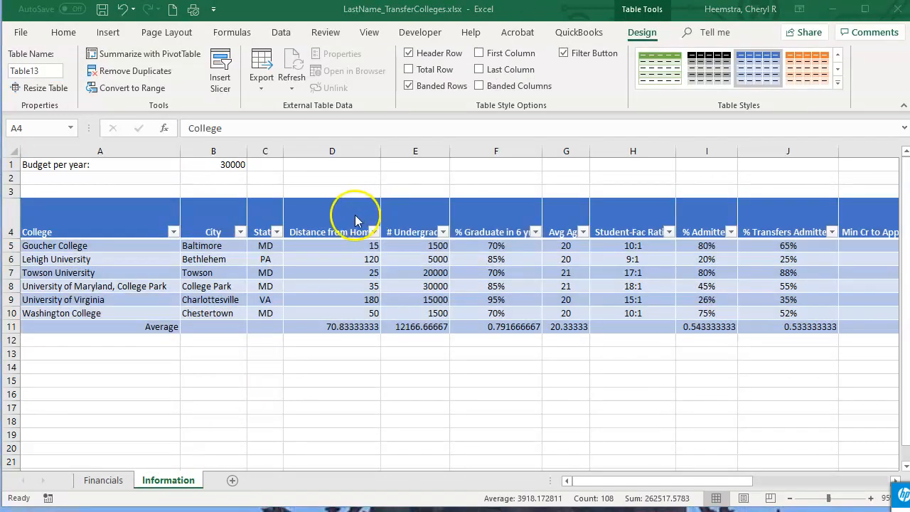
# - Check the filter list on the Distance from Home header and turn off the table's filter buttons
pyautogui.click(363, 228)
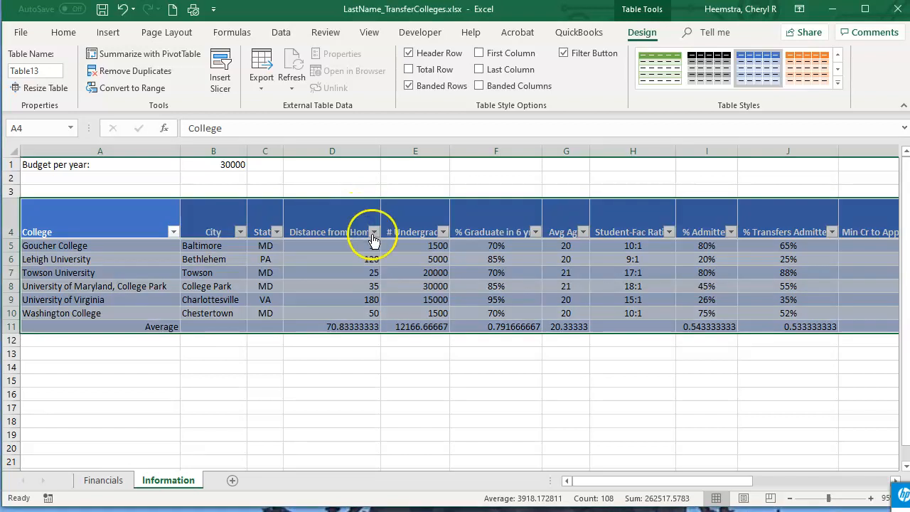
pyautogui.click(322, 204)
pyautogui.click(344, 224)
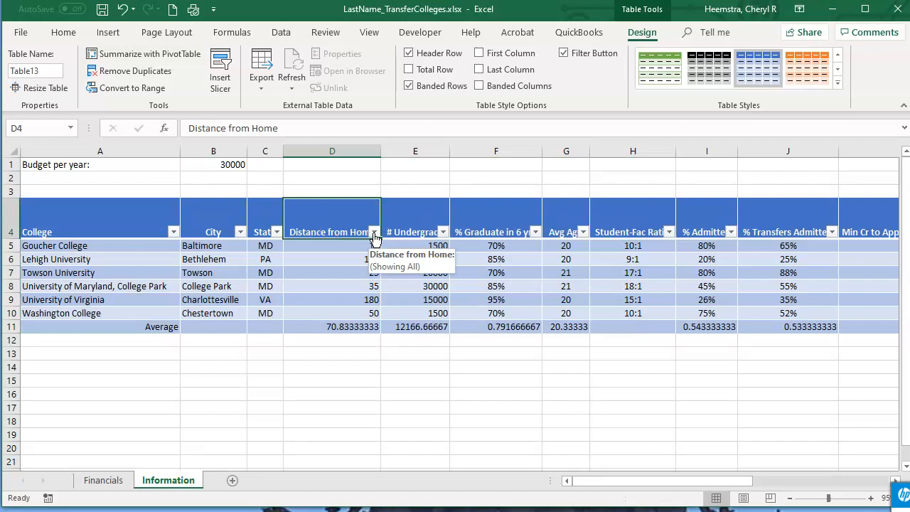
pyautogui.click(373, 232)
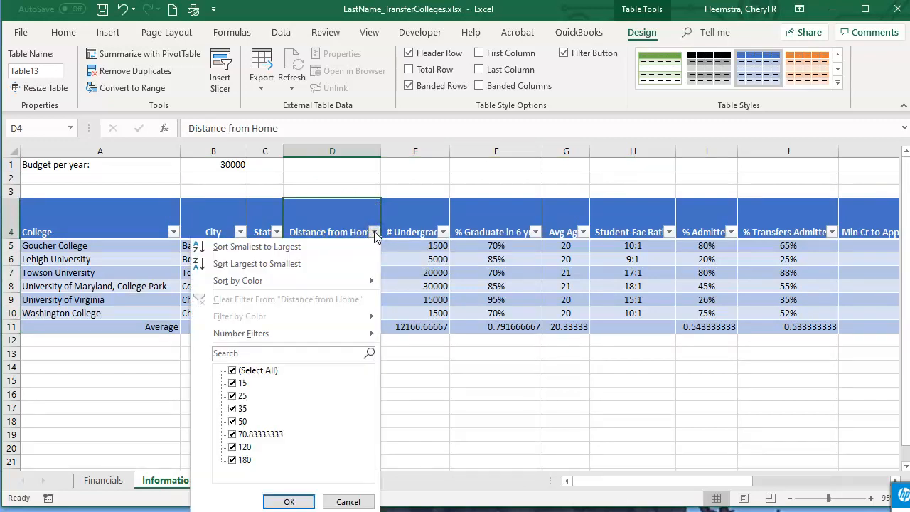
pyautogui.click(374, 235)
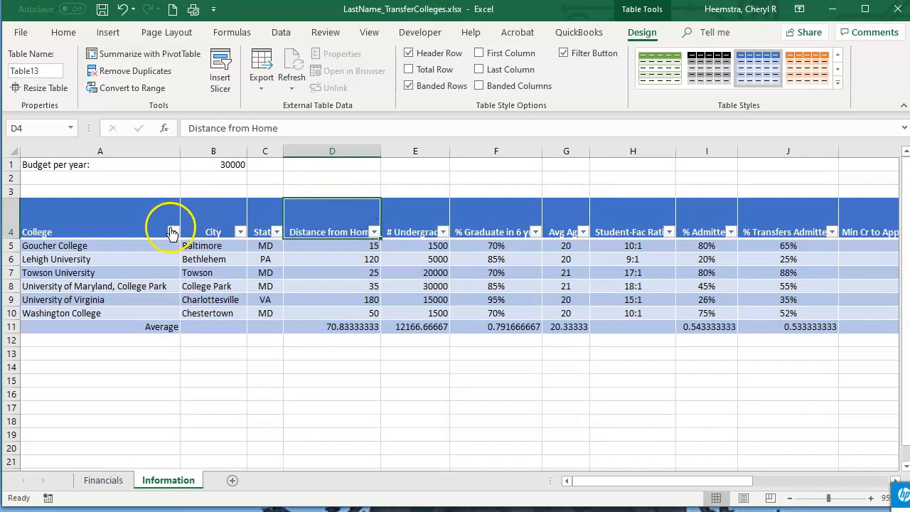
pyautogui.click(281, 33)
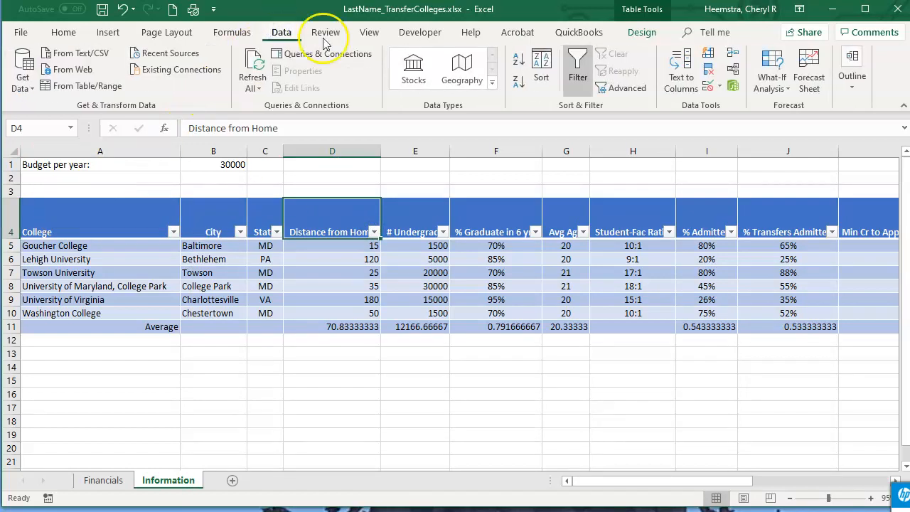
pyautogui.click(578, 66)
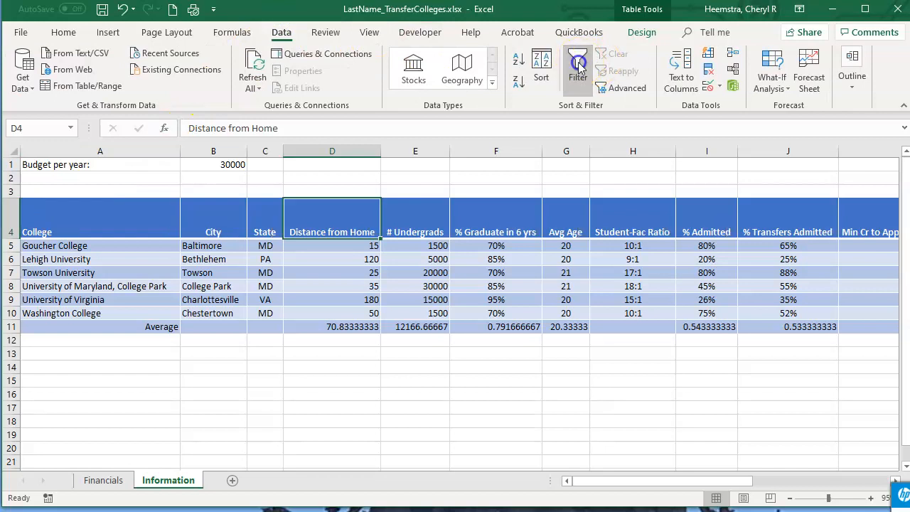
# - Set the width of column D, Distance from Home, to 8
pyautogui.click(500, 326)
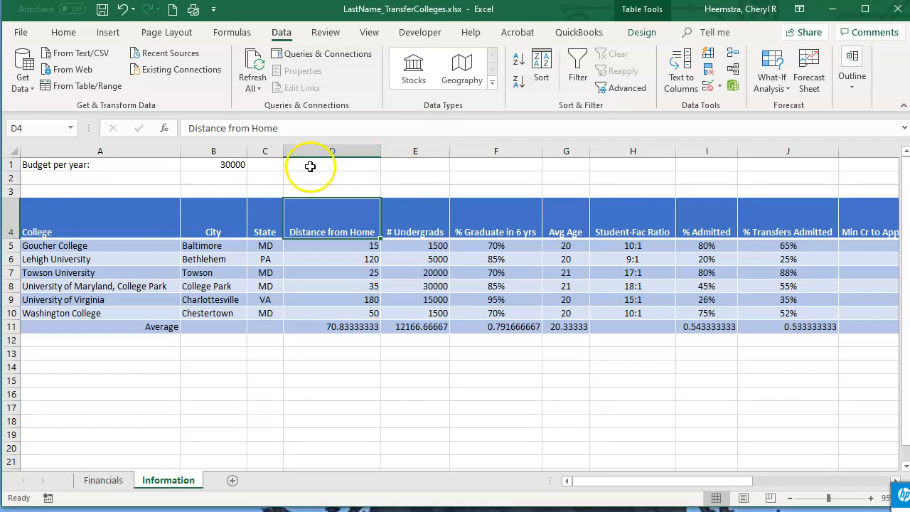
pyautogui.click(64, 32)
pyautogui.click(734, 98)
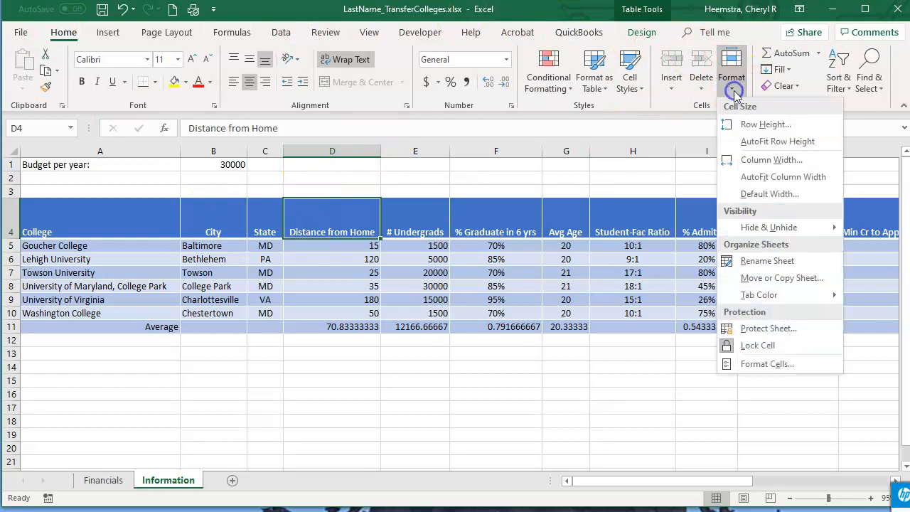
pyautogui.click(756, 159)
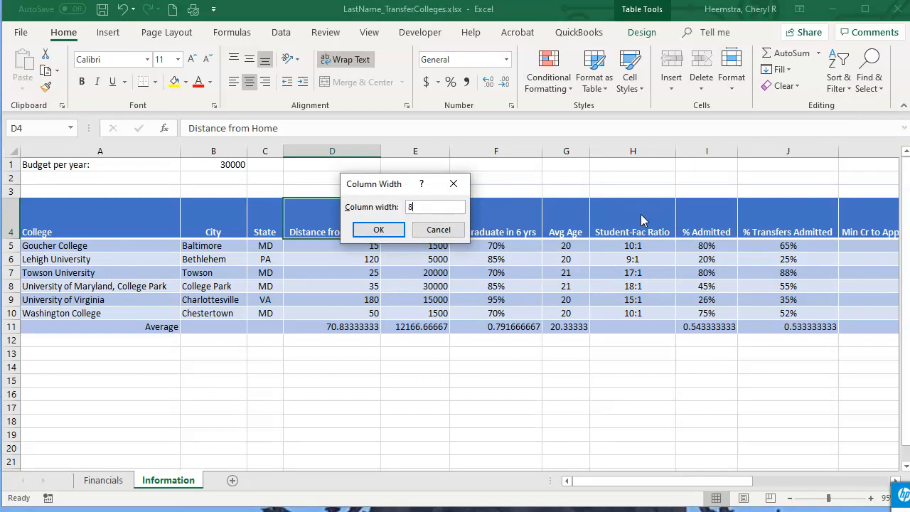
pyautogui.press('Return')
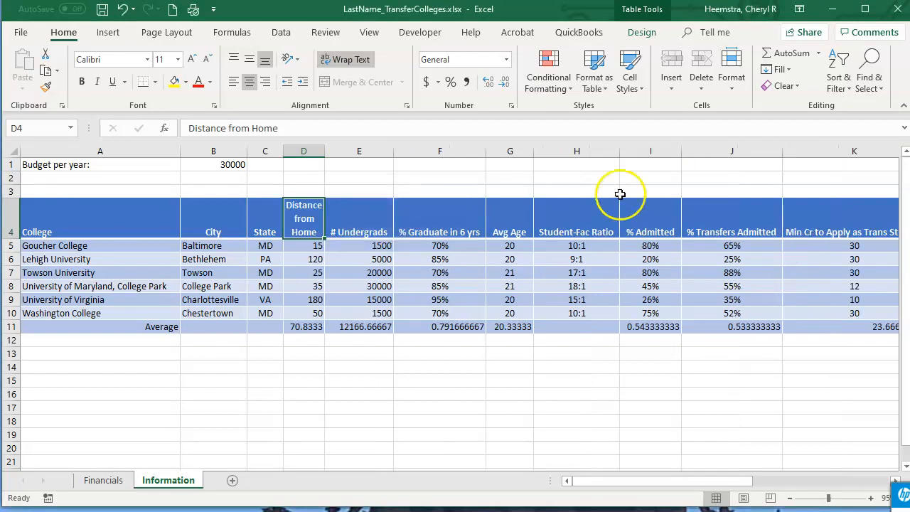
# - Set the width of column E, # Undergrads, to 10.5
pyautogui.doubleClick(363, 212)
pyautogui.click(375, 170)
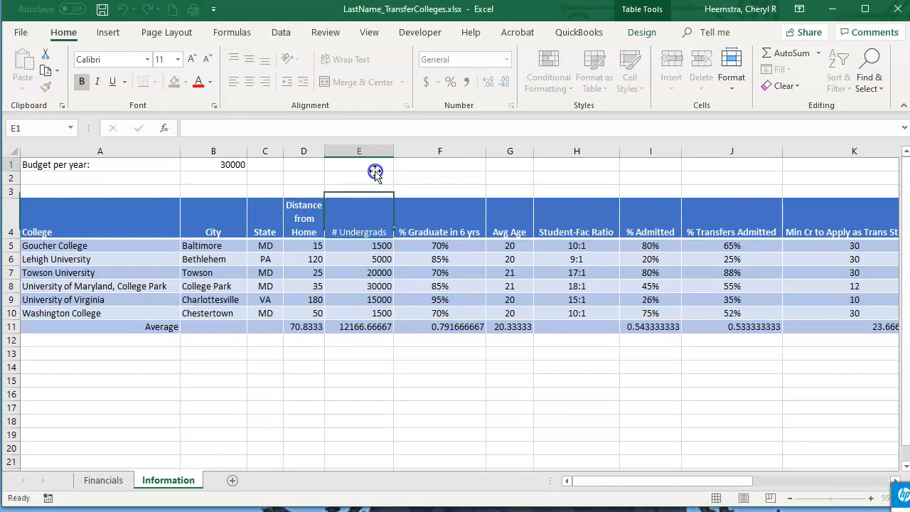
pyautogui.click(731, 88)
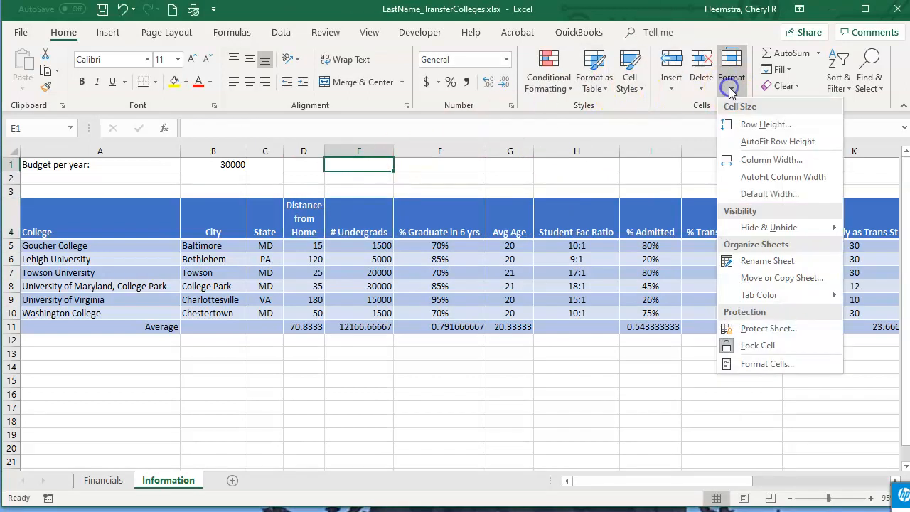
pyautogui.click(758, 160)
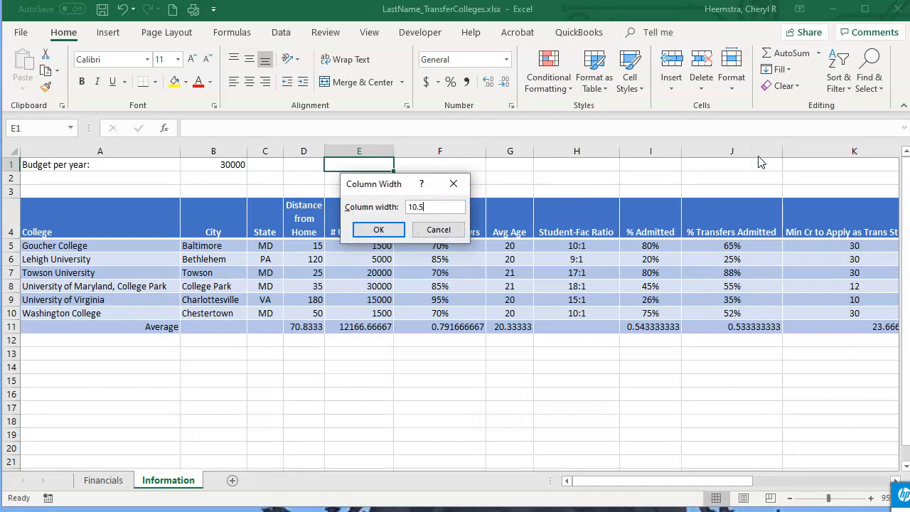
pyautogui.press('Return')
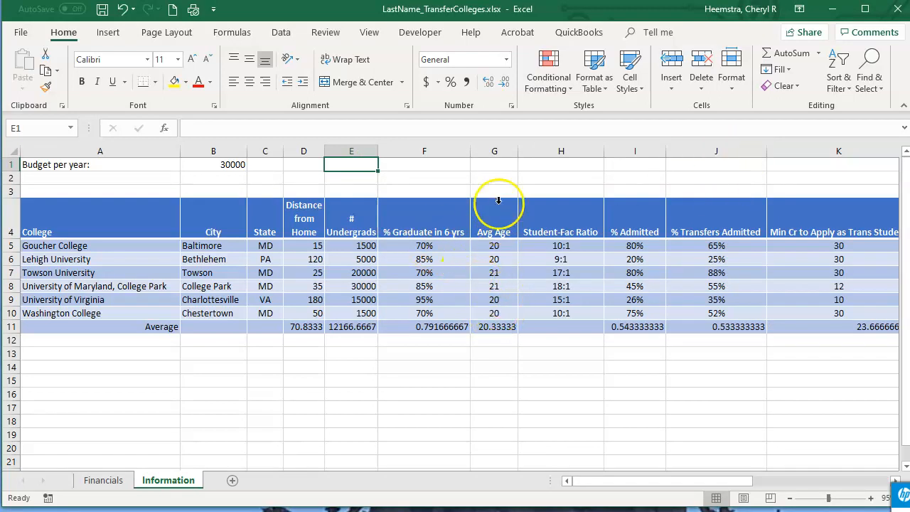
# - Narrow columns F, G and H so the % Graduate in 6 yrs header wraps onto three lines and Avg Age and Student-Fac Ratio onto two
pyautogui.click(426, 191)
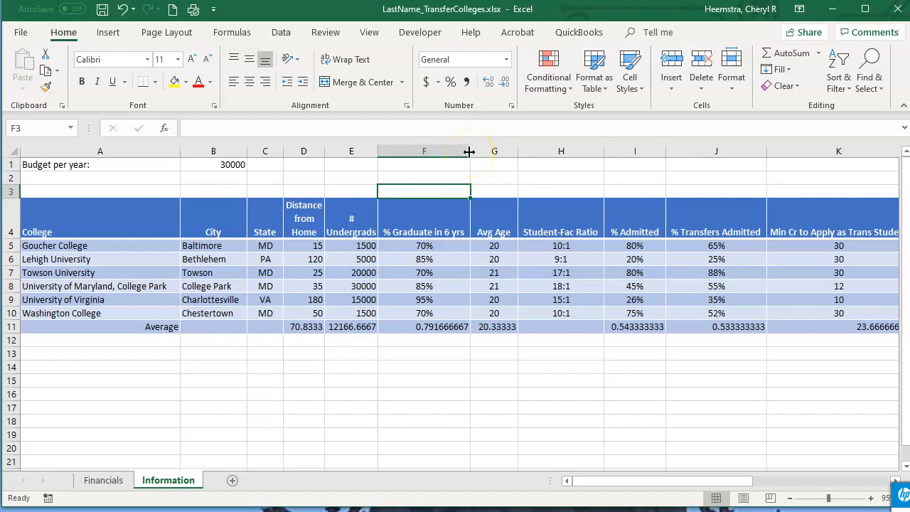
pyautogui.moveTo(468, 151); pyautogui.dragTo(423, 157)
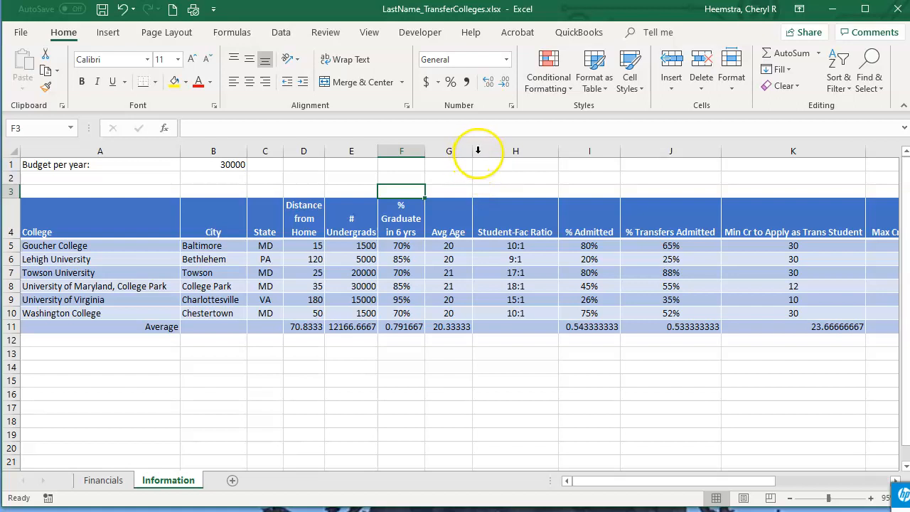
pyautogui.press('alt')
pyautogui.moveTo(472, 151); pyautogui.dragTo(456, 151)
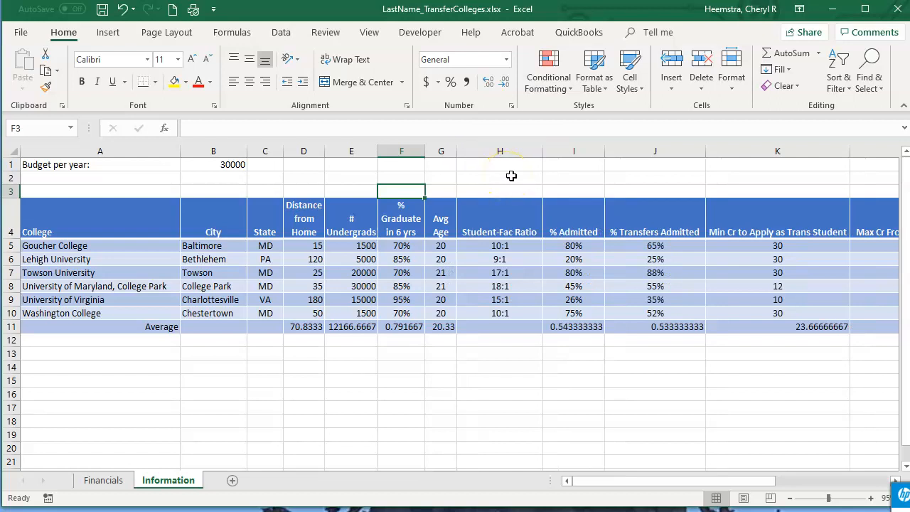
pyautogui.press('alt')
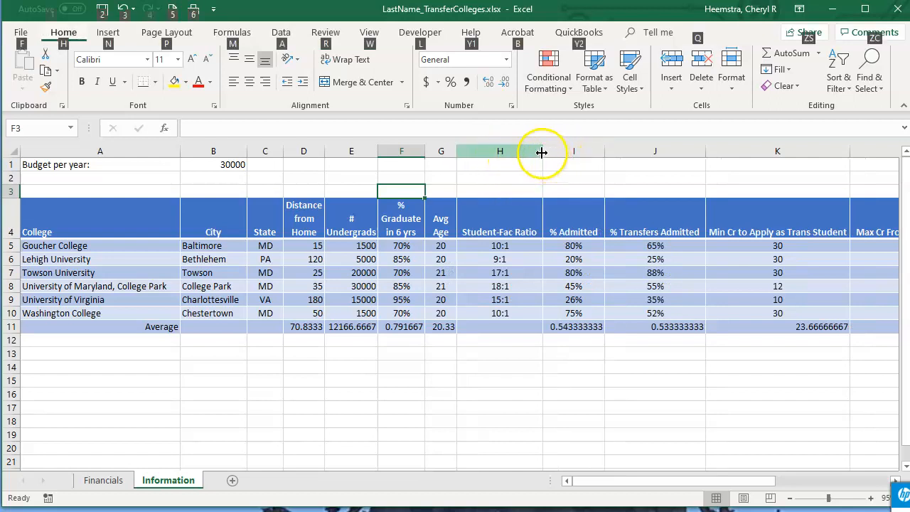
pyautogui.moveTo(541, 152); pyautogui.dragTo(501, 153)
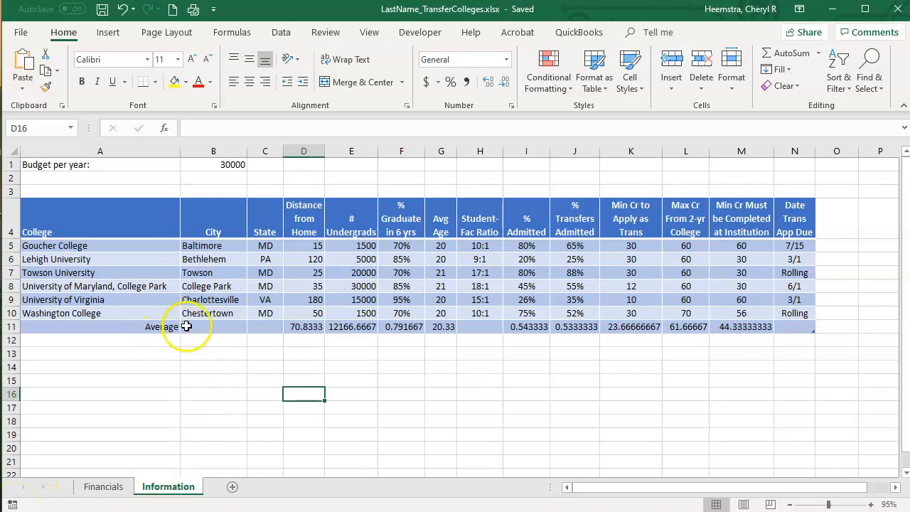
# - Apply the Total cell style to the Average row, A11:N11, and save the workbook
pyautogui.moveTo(140, 325); pyautogui.dragTo(807, 329)
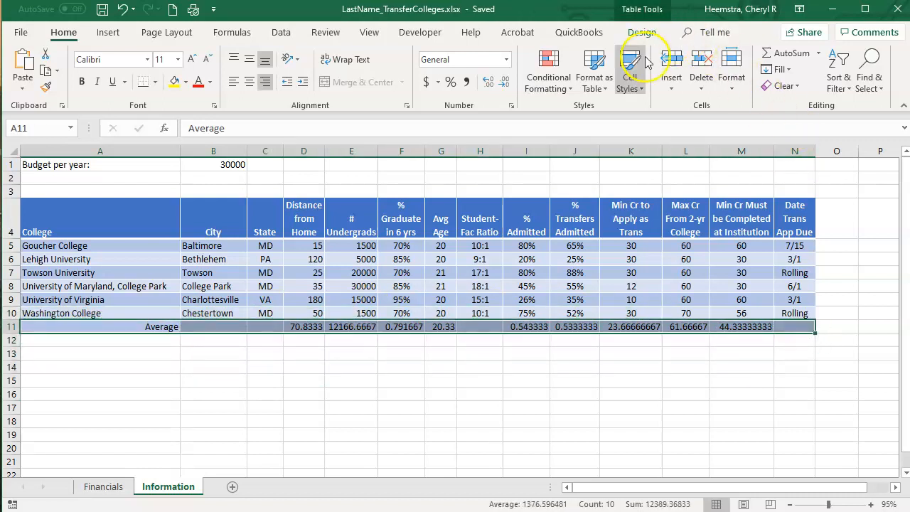
pyautogui.click(630, 84)
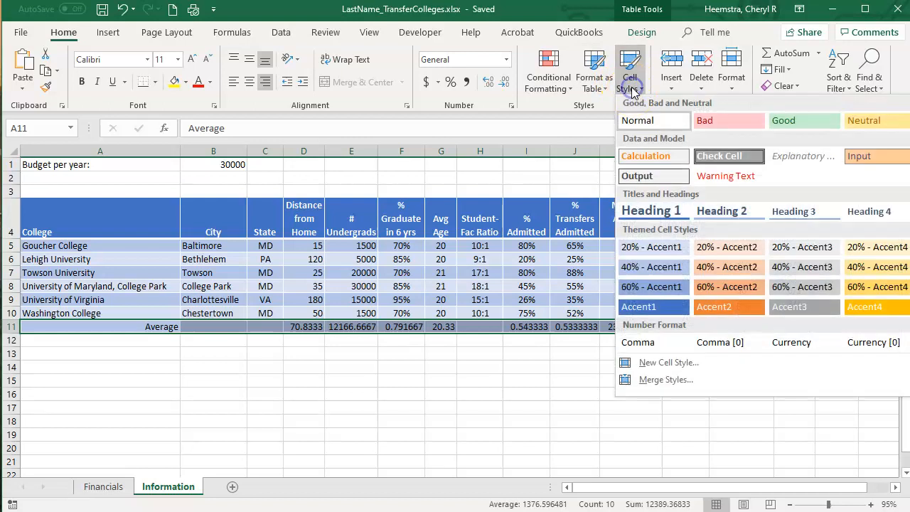
pyautogui.click(909, 211)
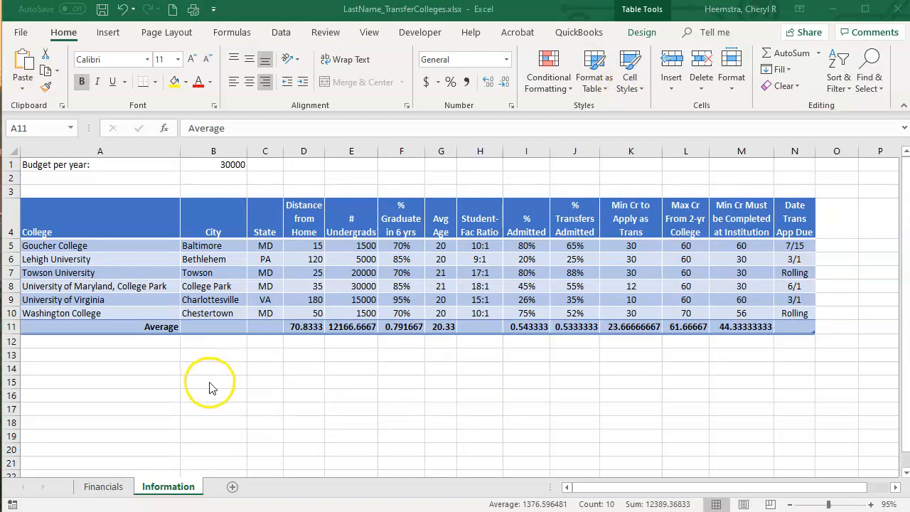
pyautogui.click(103, 11)
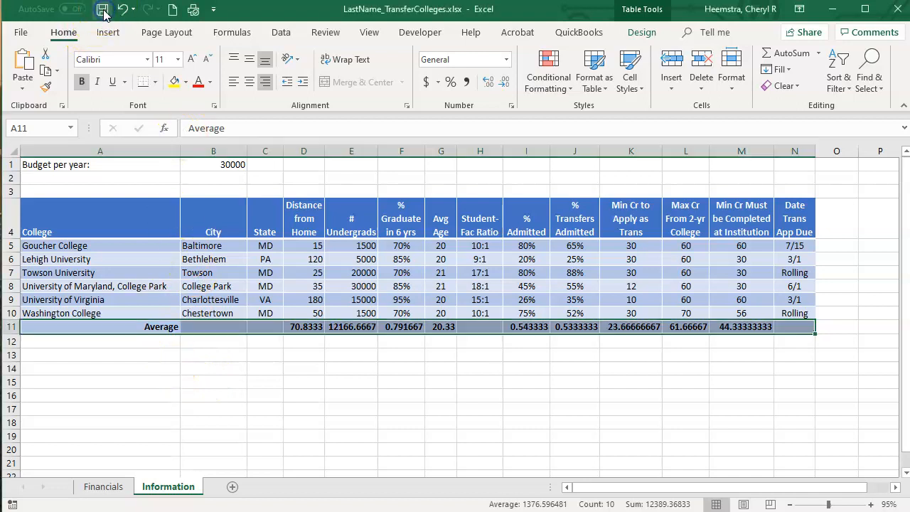